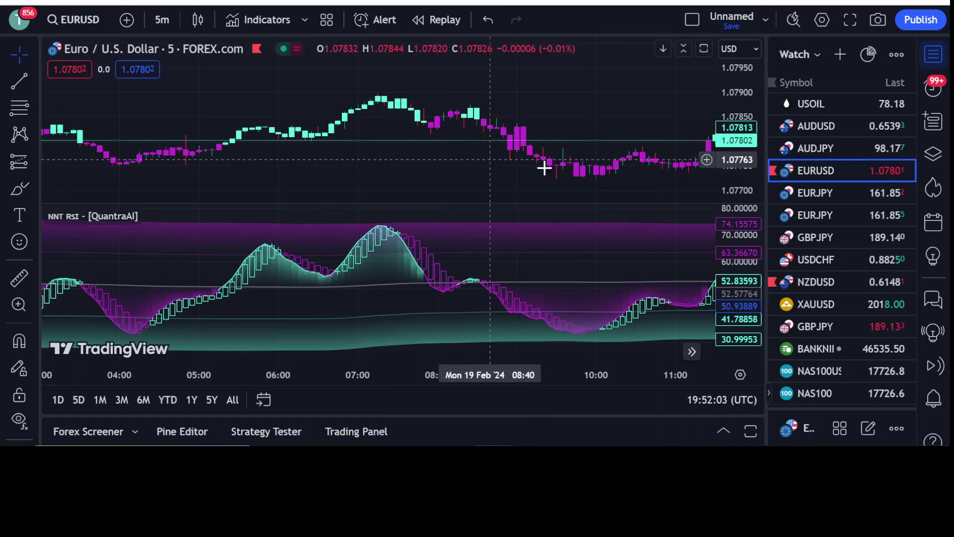
Enlarge the price pane above the NNT RSI and examine the EURUSD candles through to the latest bars.
{"action": "left_click_drag", "start_coordinate": [524, 170], "coordinate": [343, 148]}
{"action": "left_click_drag", "start_coordinate": [568, 204], "coordinate": [573, 315]}
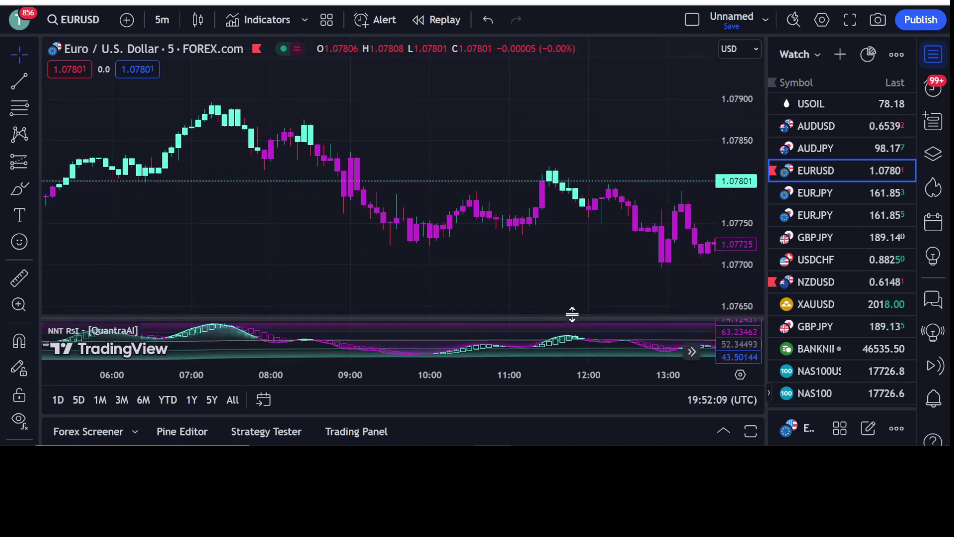
{"action": "left_click_drag", "start_coordinate": [590, 226], "coordinate": [348, 170]}
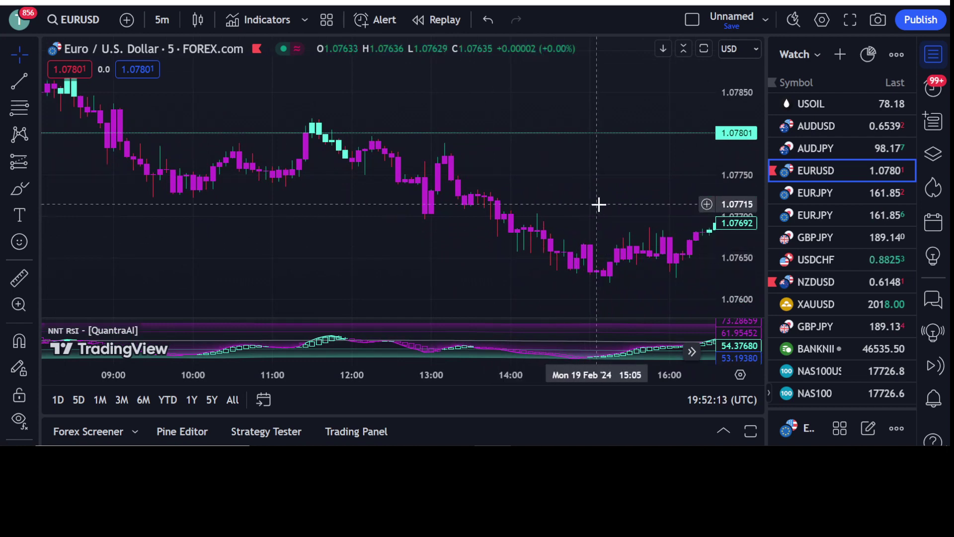
{"action": "left_click_drag", "start_coordinate": [571, 198], "coordinate": [424, 199]}
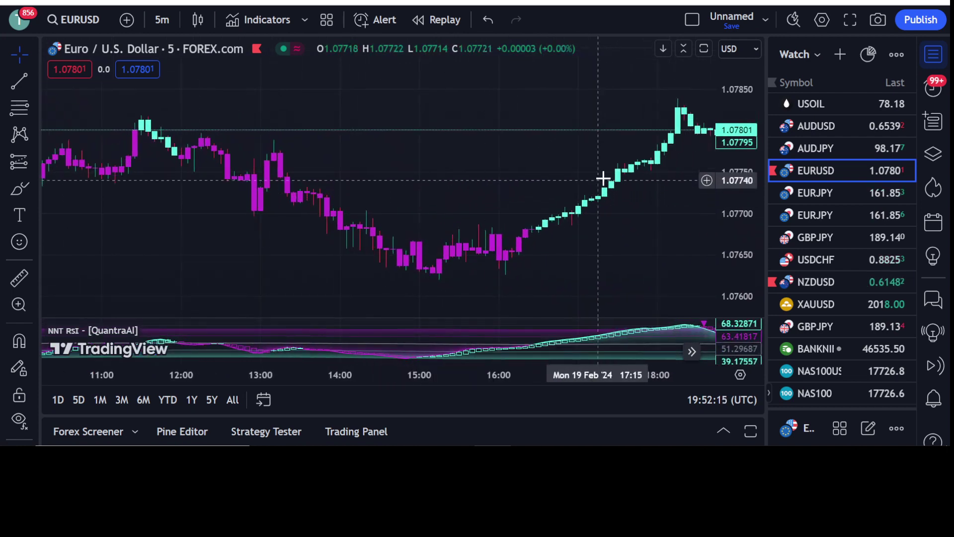
{"action": "left_click_drag", "start_coordinate": [588, 179], "coordinate": [470, 181]}
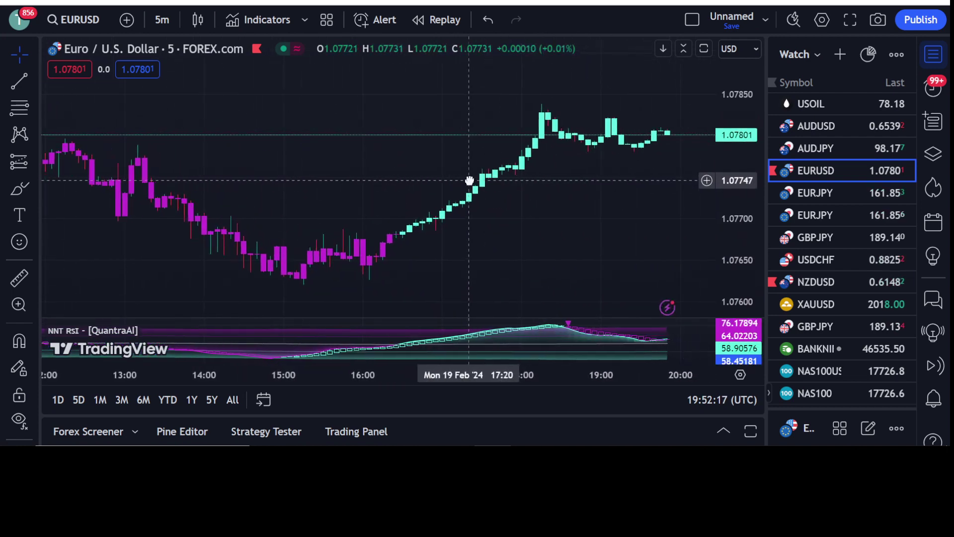
Review the earlier EURUSD 5-minute price action back to the start of 19 February.
{"action": "left_click_drag", "start_coordinate": [431, 255], "coordinate": [571, 268]}
{"action": "left_click_drag", "start_coordinate": [348, 234], "coordinate": [522, 240]}
{"action": "left_click_drag", "start_coordinate": [350, 227], "coordinate": [491, 244]}
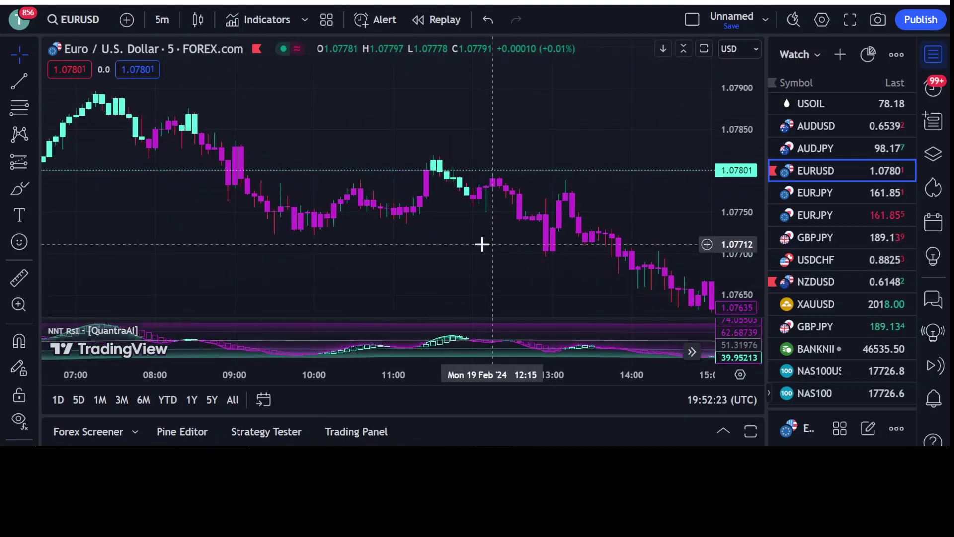
{"action": "left_click_drag", "start_coordinate": [341, 234], "coordinate": [487, 252]}
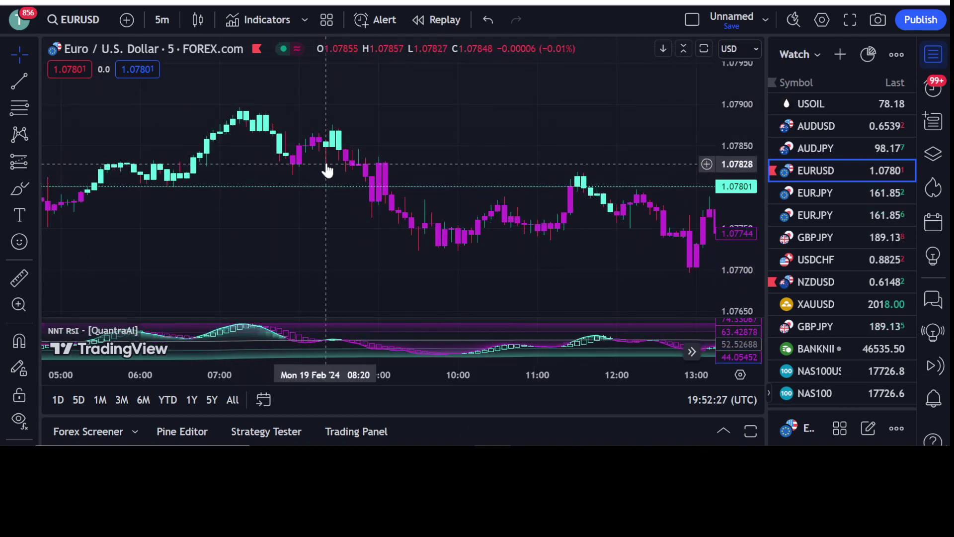
{"action": "left_click_drag", "start_coordinate": [475, 195], "coordinate": [567, 194]}
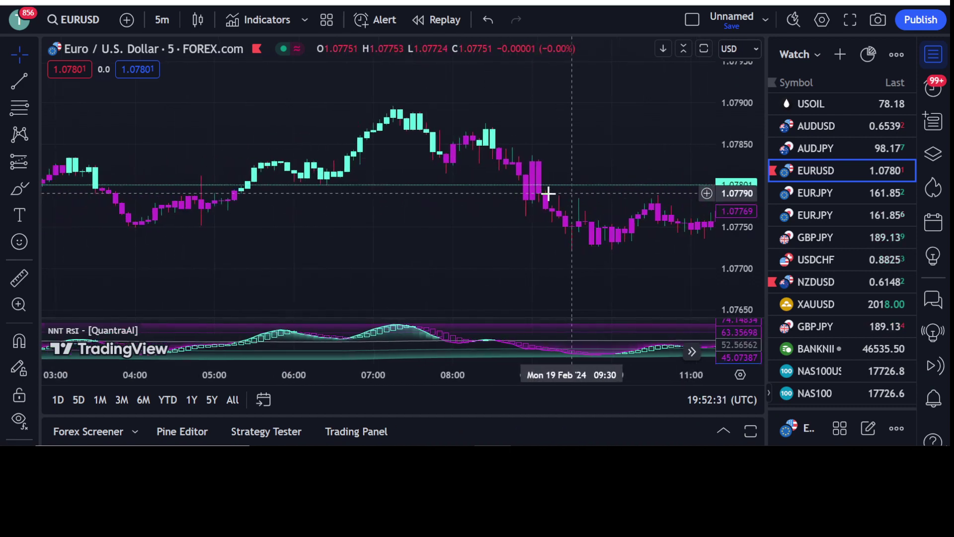
{"action": "left_click_drag", "start_coordinate": [311, 202], "coordinate": [426, 237]}
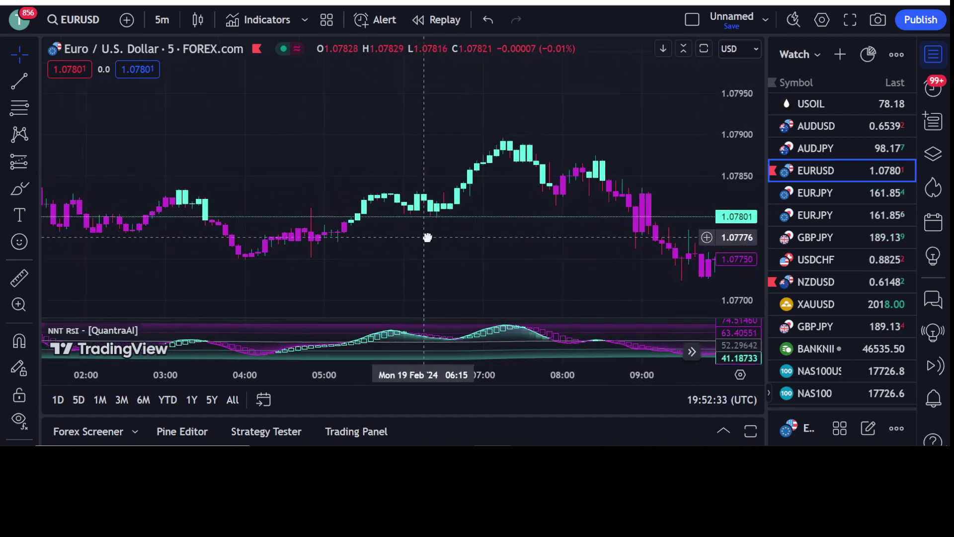
{"action": "left_click_drag", "start_coordinate": [380, 182], "coordinate": [437, 185]}
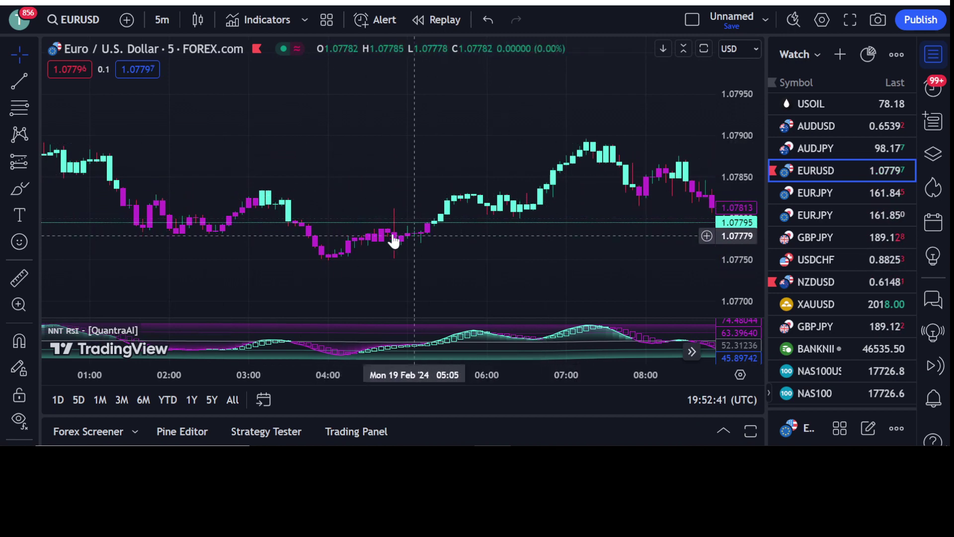
{"action": "left_click_drag", "start_coordinate": [339, 206], "coordinate": [430, 220]}
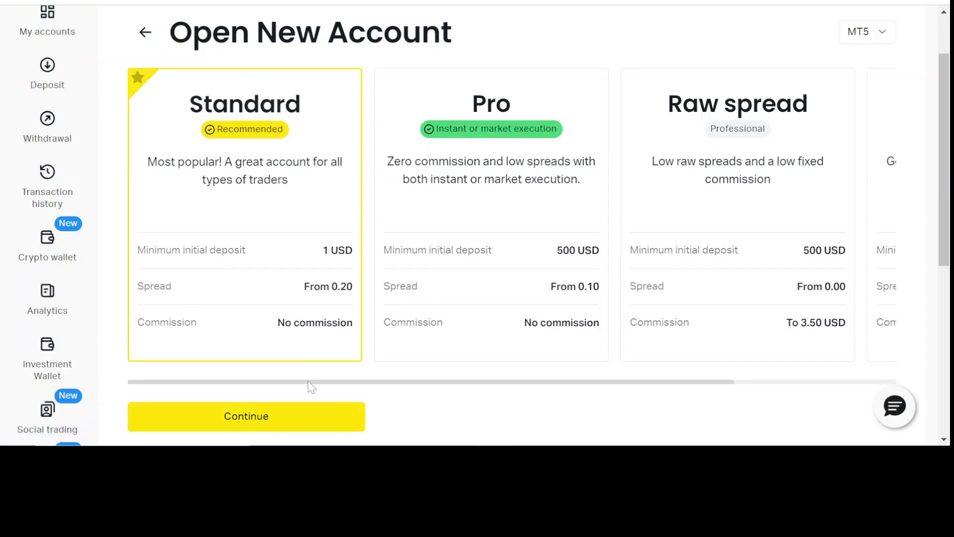
Compare the Standard, Pro, Raw spread and Zero account types on the Open New Account page.
{"action": "left_click_drag", "start_coordinate": [308, 381], "coordinate": [493, 365]}
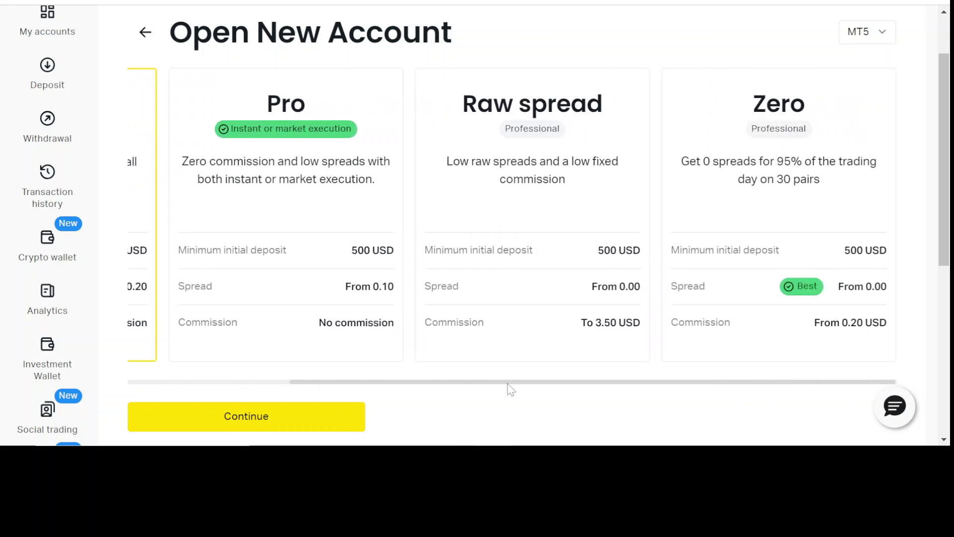
{"action": "left_click_drag", "start_coordinate": [508, 384], "coordinate": [327, 381]}
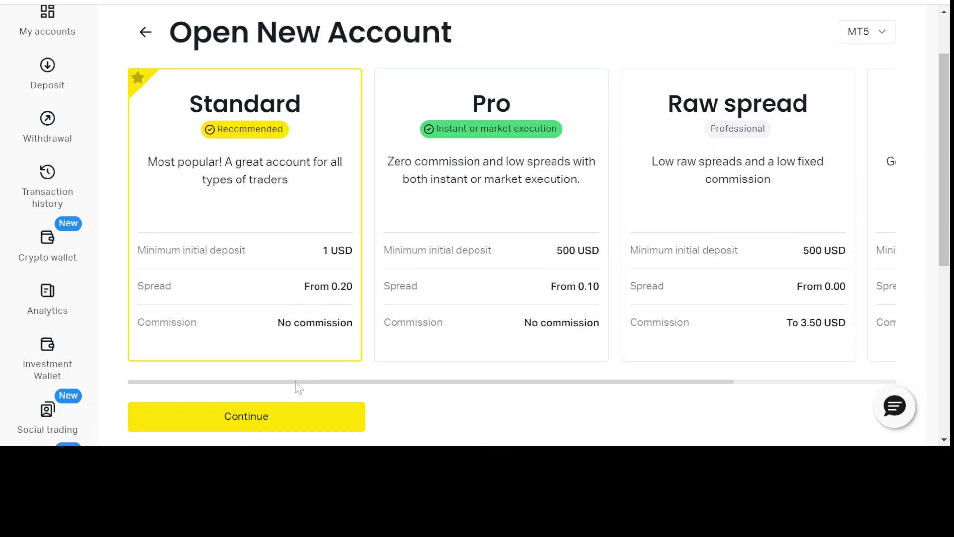
{"action": "mouse_move", "coordinate": [296, 383]}
{"action": "left_mouse_down"}
{"action": "mouse_move", "coordinate": [473, 385]}
{"action": "mouse_move", "coordinate": [284, 386]}
{"action": "left_mouse_up"}
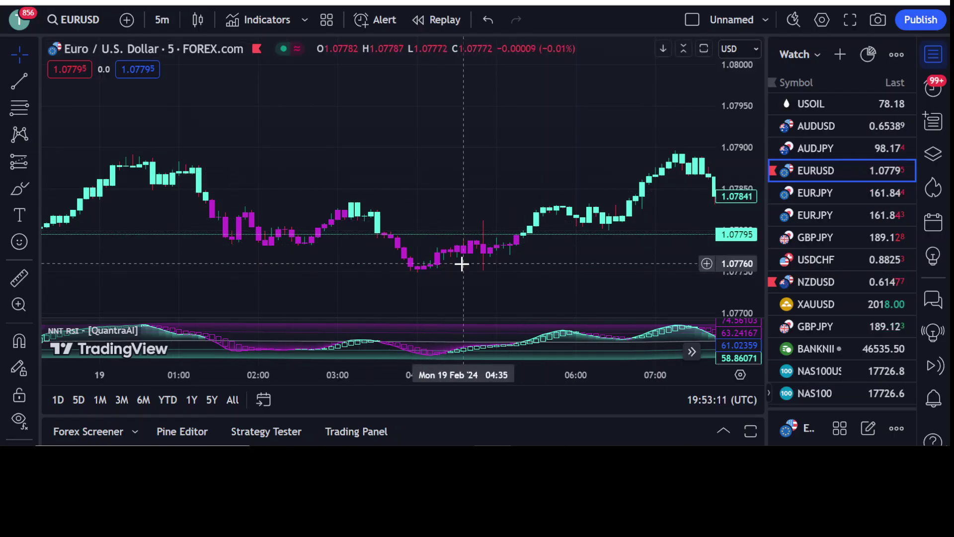
Remove the NNT RSI indicator from the EURUSD chart and check the available chart intervals, keeping 5 minutes.
{"action": "right_click", "coordinate": [463, 271]}
{"action": "left_click", "coordinate": [520, 395]}
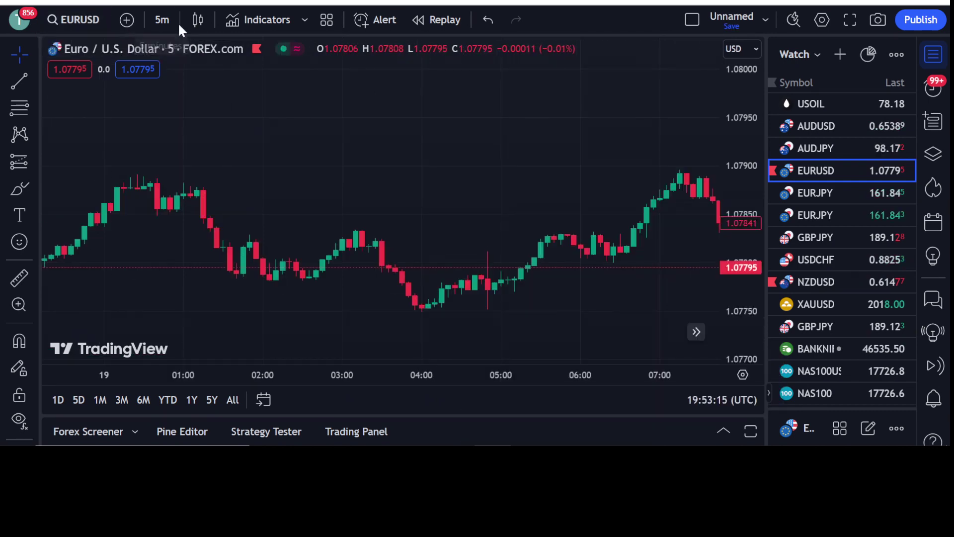
{"action": "left_click", "coordinate": [153, 23]}
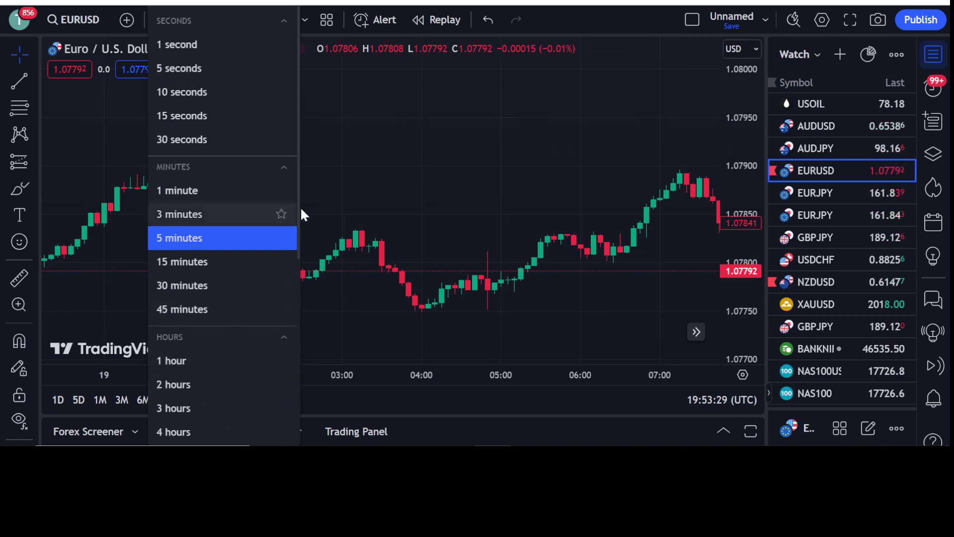
{"action": "left_click", "coordinate": [290, 88]}
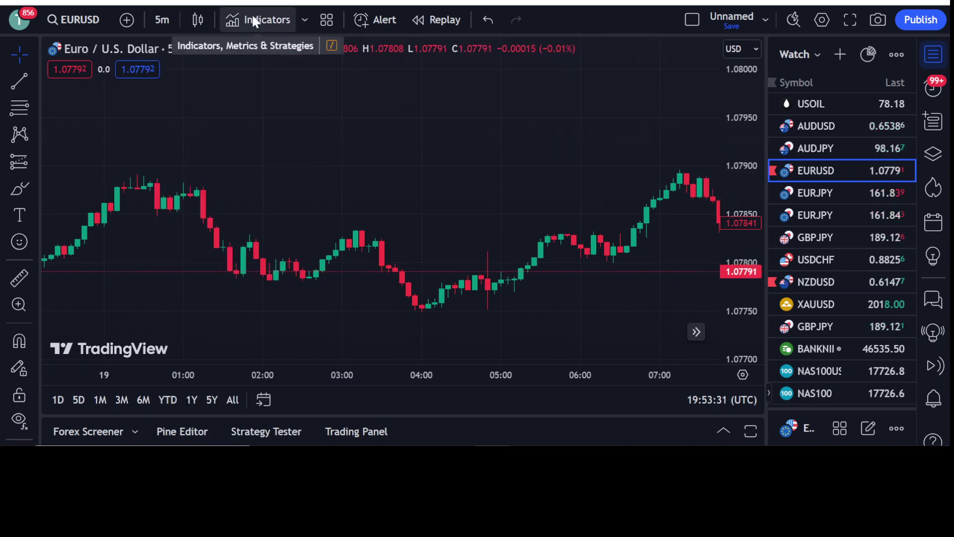
Search the indicators for "trend direction force" and add Trend Direction Force Index v2 - TDFI [wm] to the chart.
{"action": "left_click", "coordinate": [253, 20]}
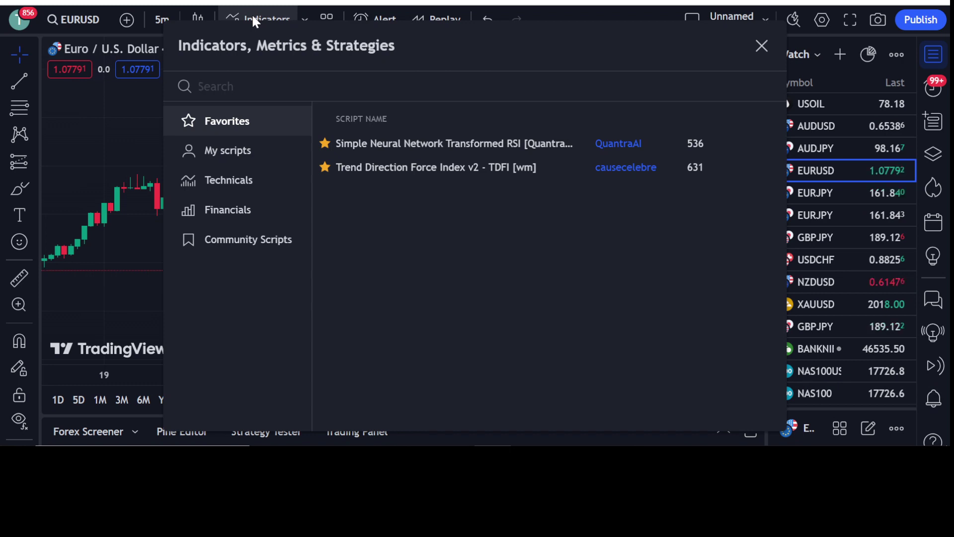
{"action": "type", "text": "trend"}
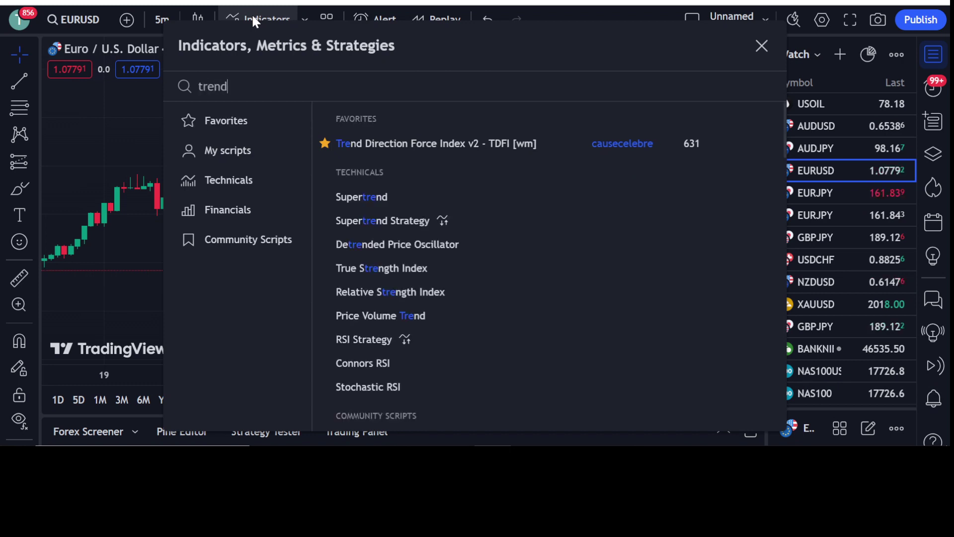
{"action": "type", "text": " directiom"}
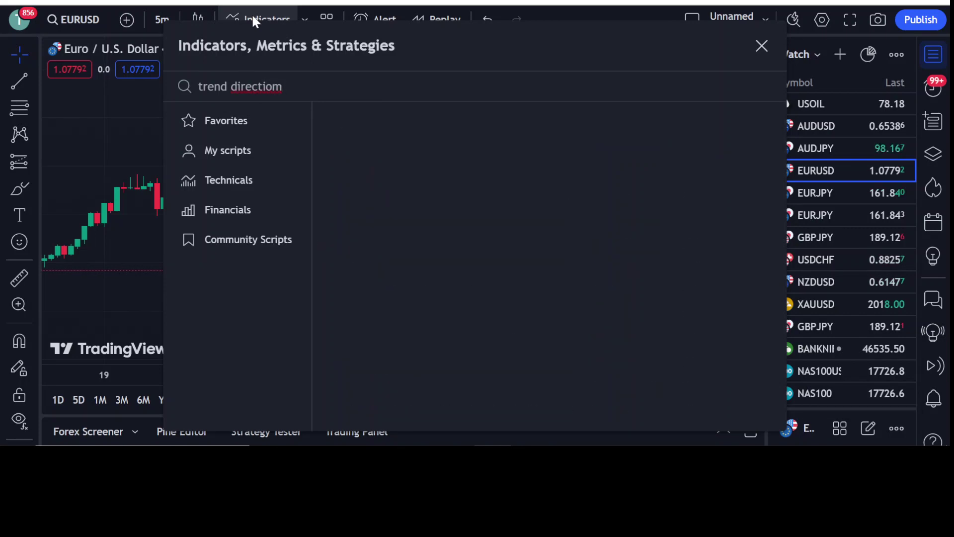
{"action": "key", "text": "BackSpace"}
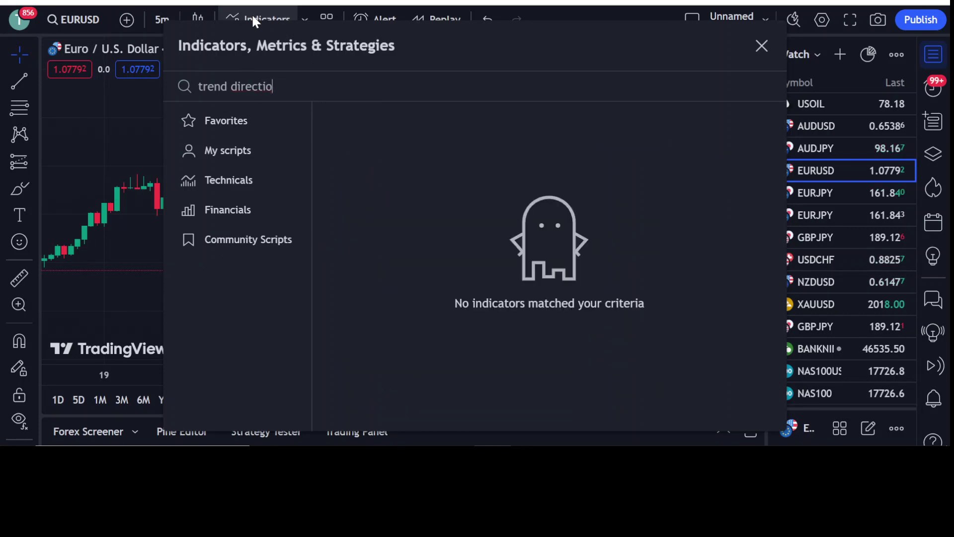
{"action": "type", "text": "n force"}
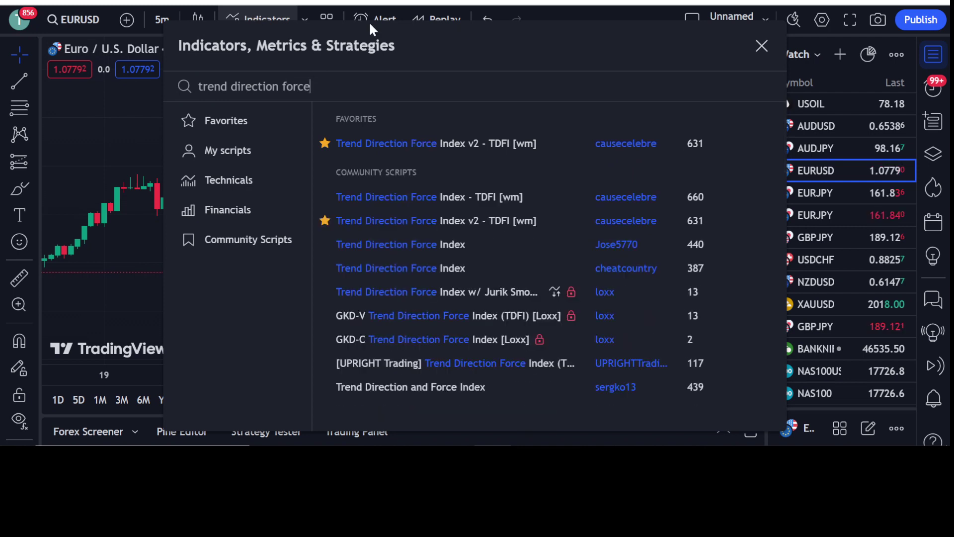
{"action": "left_click", "coordinate": [433, 143]}
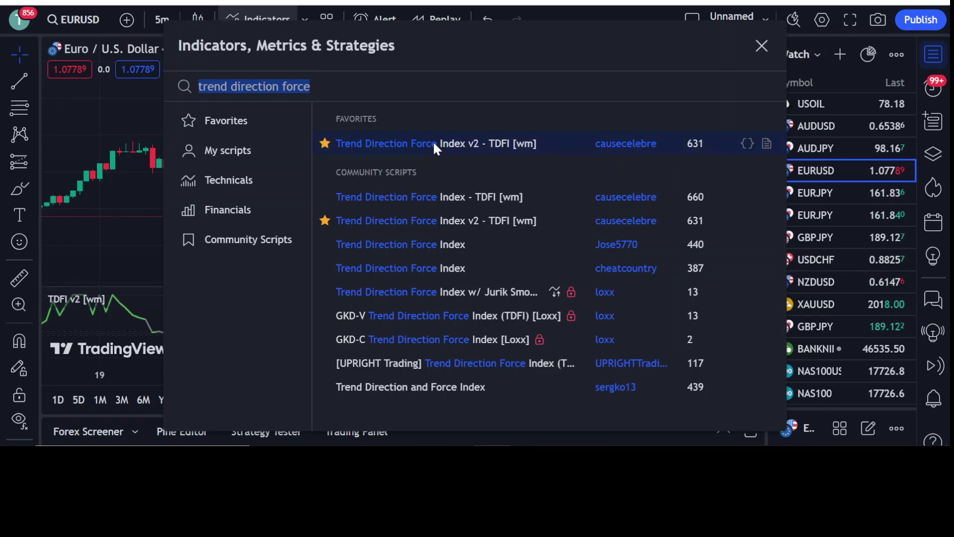
{"action": "left_click", "coordinate": [761, 46]}
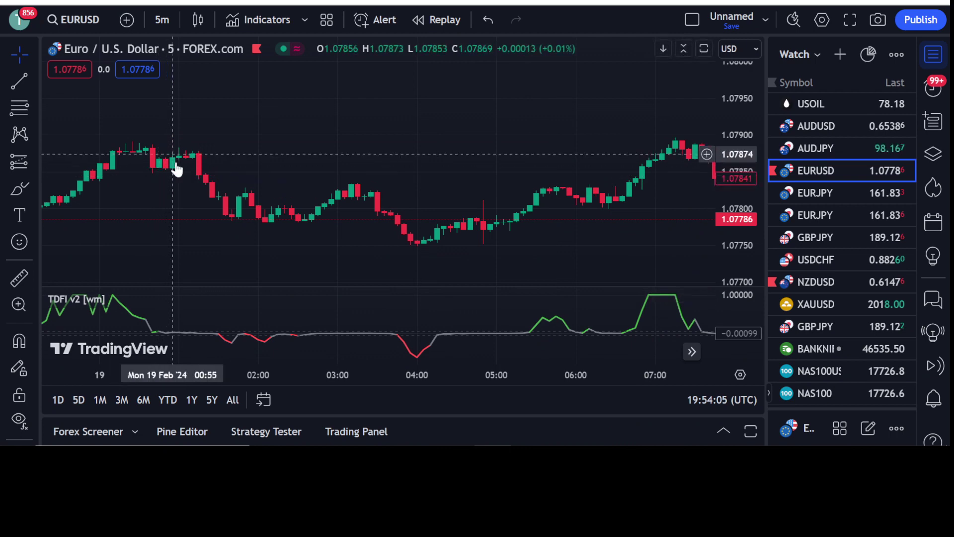
Switch the chart to XAUUSD, compress its price scale and enlarge the TDFI v2 pane to about half the chart.
{"action": "mouse_move", "coordinate": [182, 168]}
{"action": "left_mouse_down"}
{"action": "mouse_move", "coordinate": [199, 194]}
{"action": "mouse_move", "coordinate": [196, 168]}
{"action": "left_mouse_up"}
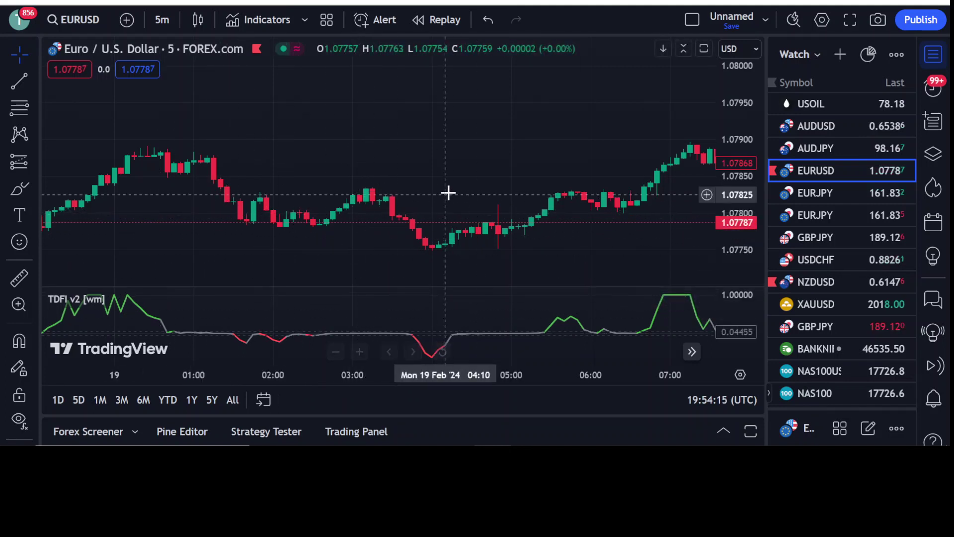
{"action": "left_click", "coordinate": [816, 303]}
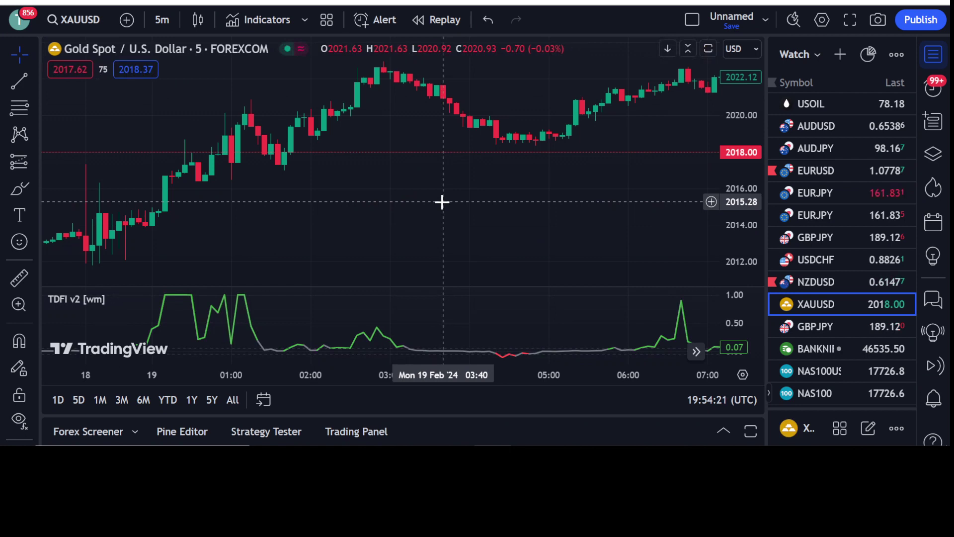
{"action": "left_click_drag", "start_coordinate": [737, 156], "coordinate": [733, 167]}
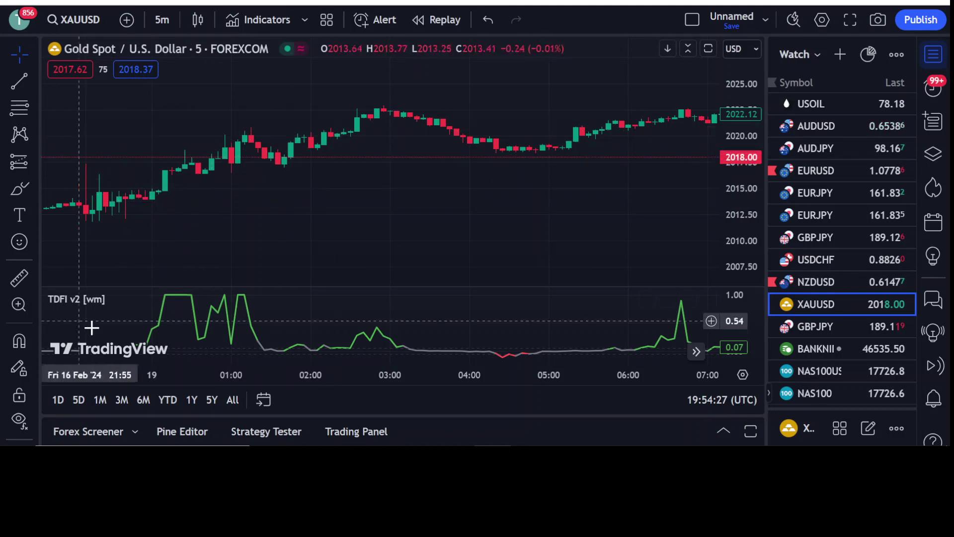
{"action": "left_click_drag", "start_coordinate": [290, 288], "coordinate": [309, 192]}
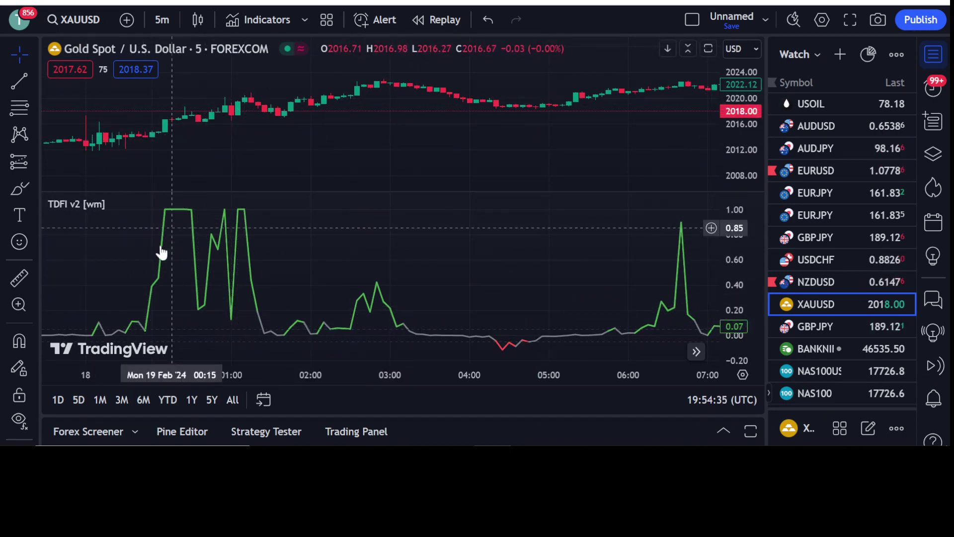
Draw a trend line under the rising XAUUSD candles from about 2010.65 at 23:40 to about 2020.76 at 02:45.
{"action": "mouse_move", "coordinate": [292, 264]}
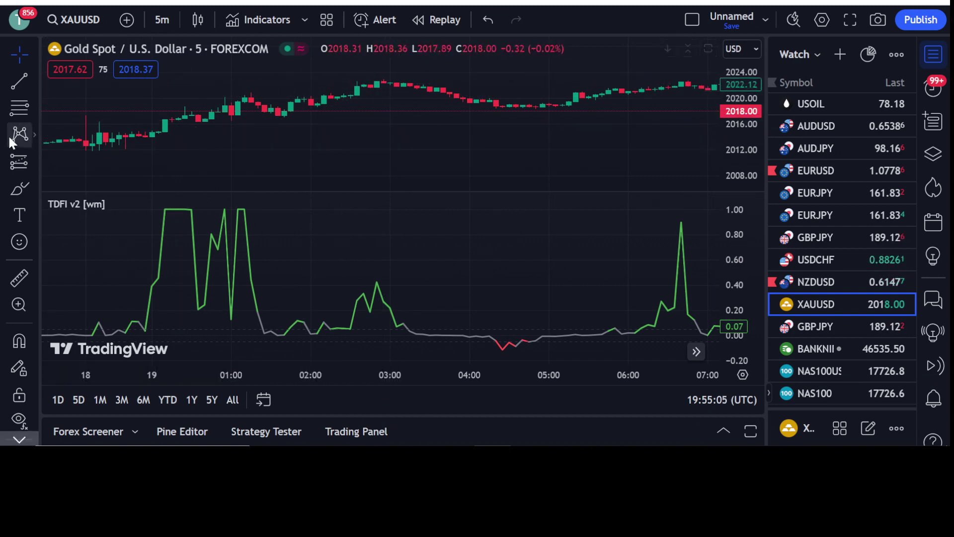
{"action": "left_click", "coordinate": [19, 79]}
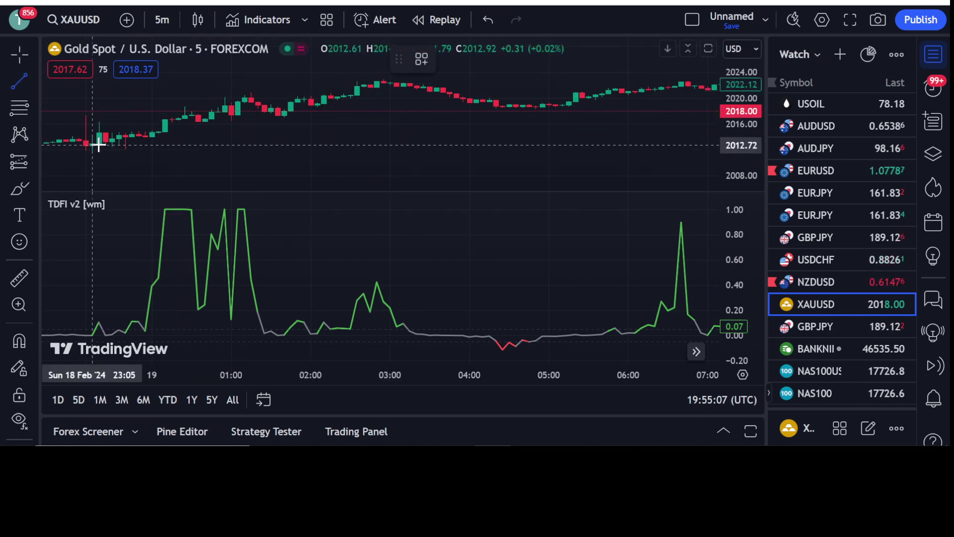
{"action": "left_click", "coordinate": [126, 158]}
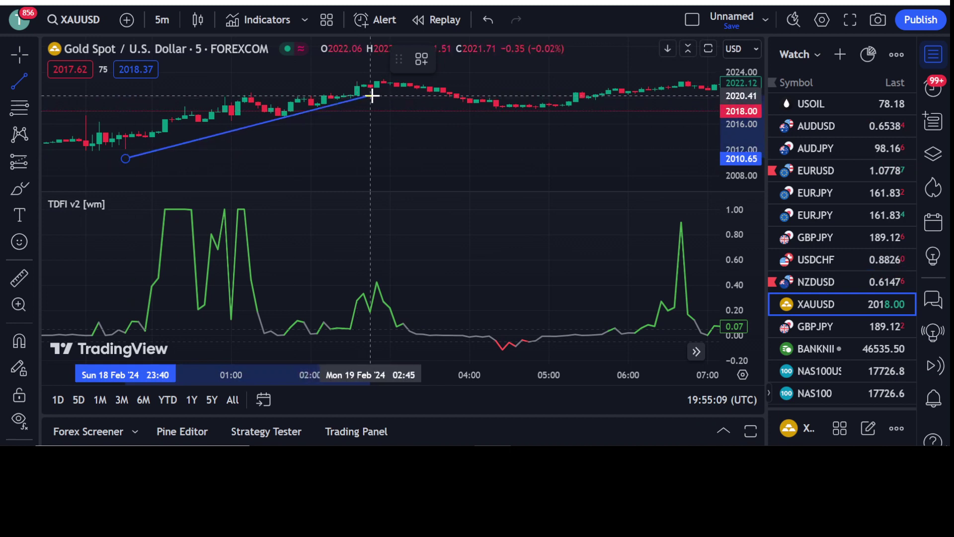
{"action": "left_click", "coordinate": [372, 94]}
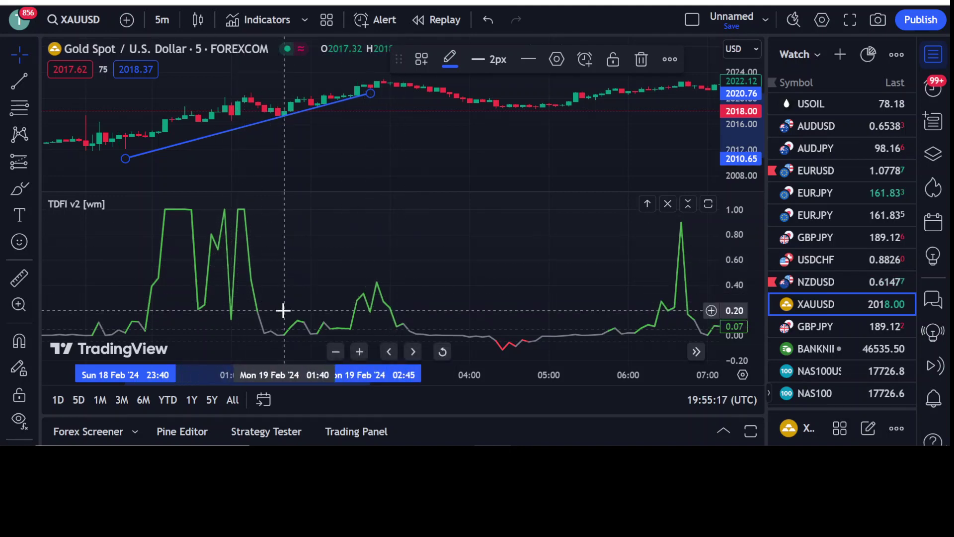
Stretch the XAUUSD price scale and compare the candles with the TDFI v2 line up to about 12:00 on 19 February.
{"action": "left_click_drag", "start_coordinate": [405, 267], "coordinate": [201, 262]}
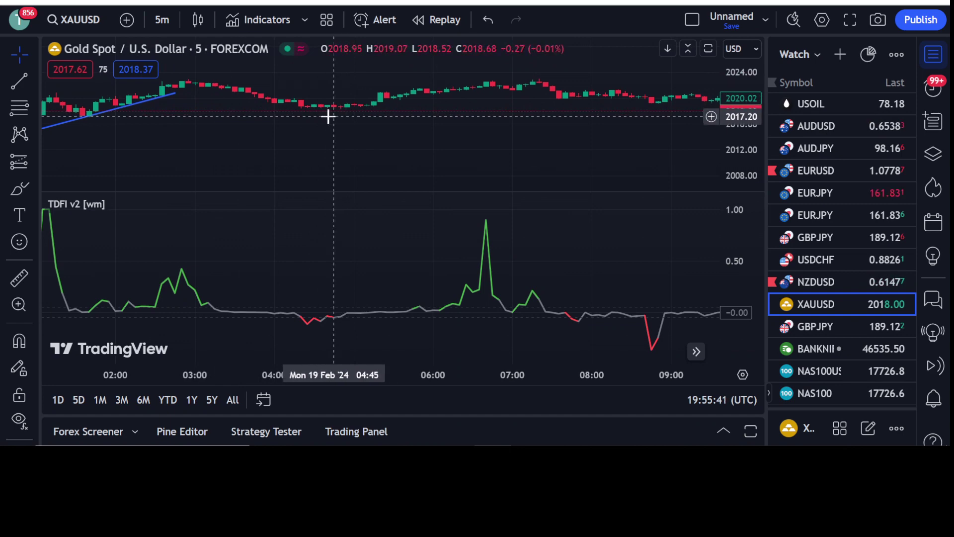
{"action": "left_click_drag", "start_coordinate": [740, 112], "coordinate": [692, 133]}
{"action": "left_click_drag", "start_coordinate": [511, 166], "coordinate": [535, 179]}
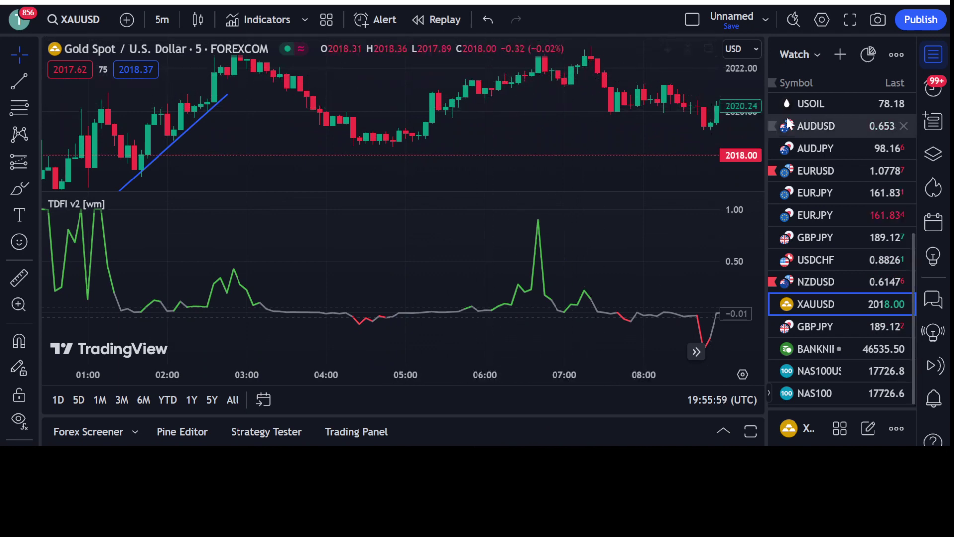
{"action": "mouse_move", "coordinate": [539, 191]}
{"action": "left_mouse_down"}
{"action": "mouse_move", "coordinate": [532, 250]}
{"action": "mouse_move", "coordinate": [533, 186]}
{"action": "left_mouse_up"}
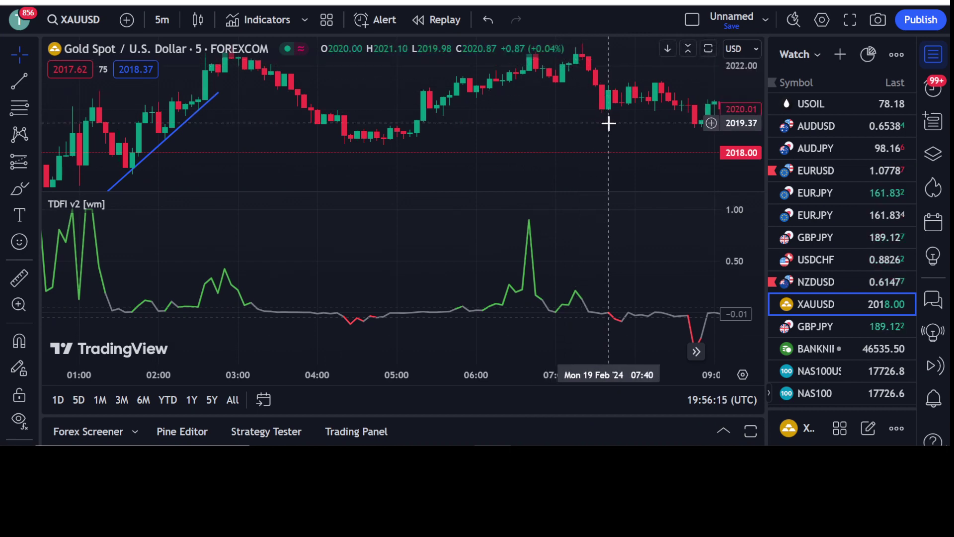
{"action": "left_click_drag", "start_coordinate": [617, 121], "coordinate": [378, 139]}
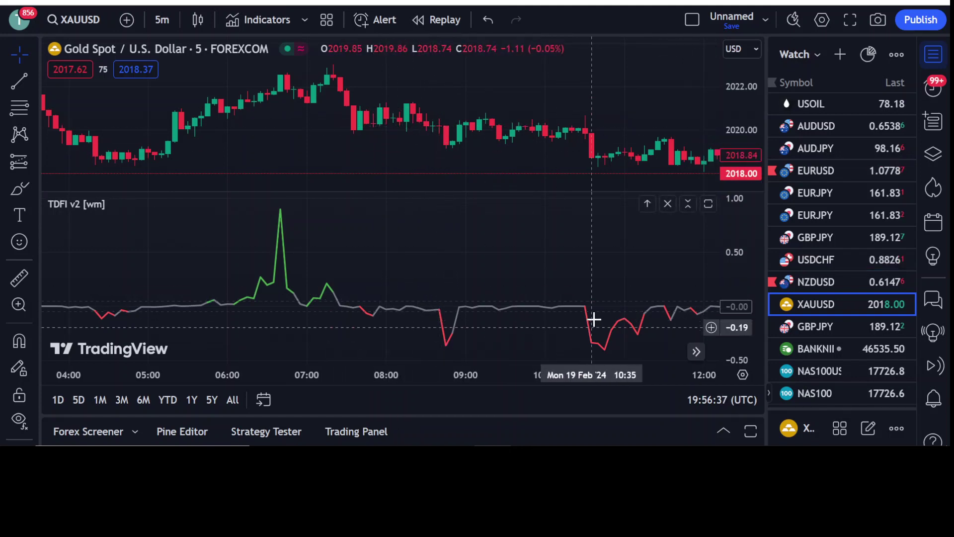
Compare the XAUUSD candles with the red TDFI v2 dips between about 10:30 and 16:00 on 19 February.
{"action": "left_click_drag", "start_coordinate": [565, 121], "coordinate": [372, 163]}
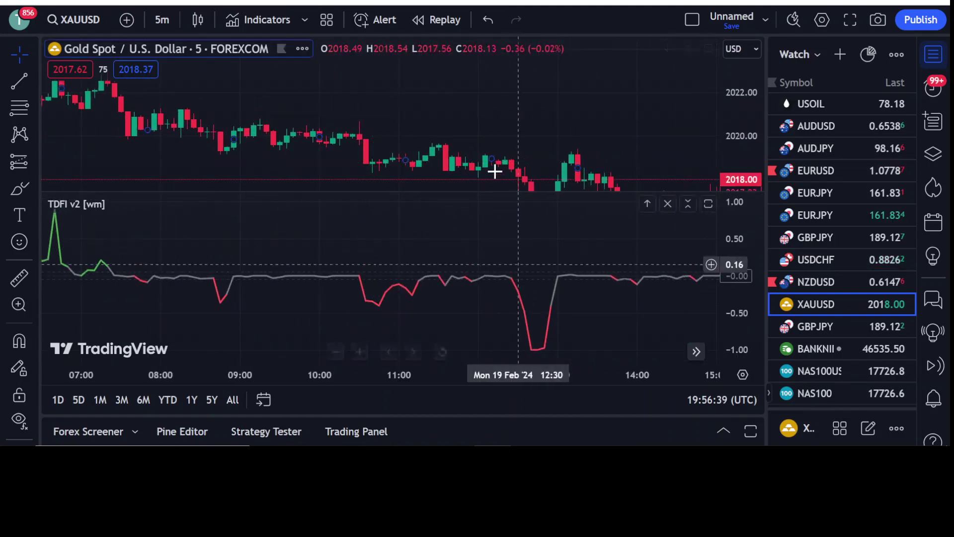
{"action": "left_click_drag", "start_coordinate": [520, 134], "coordinate": [531, 70]}
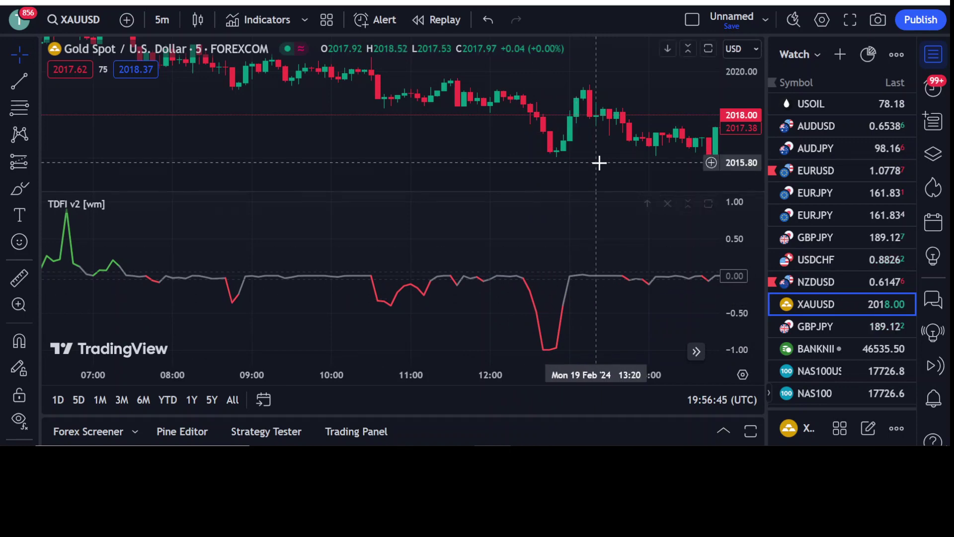
{"action": "left_click_drag", "start_coordinate": [451, 117], "coordinate": [258, 133]}
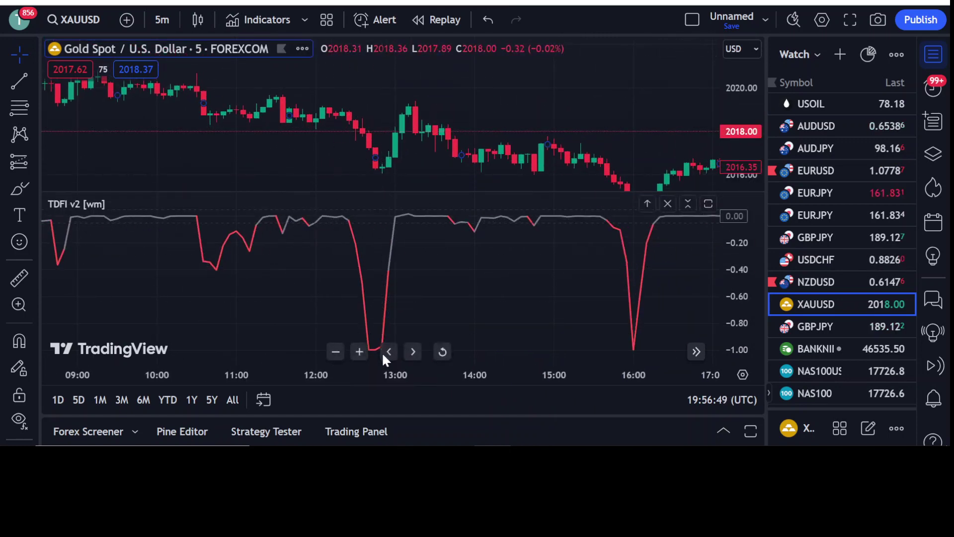
Shrink the TDFI v2 pane to about a quarter of the chart and review the XAUUSD candles through 19:00 on 19 February.
{"action": "left_click_drag", "start_coordinate": [445, 191], "coordinate": [437, 308]}
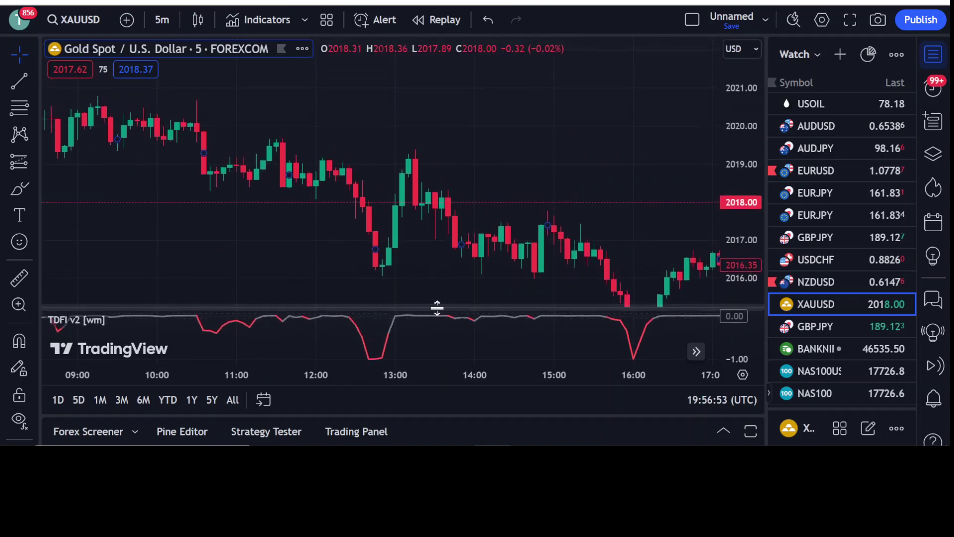
{"action": "left_click_drag", "start_coordinate": [447, 251], "coordinate": [447, 188]}
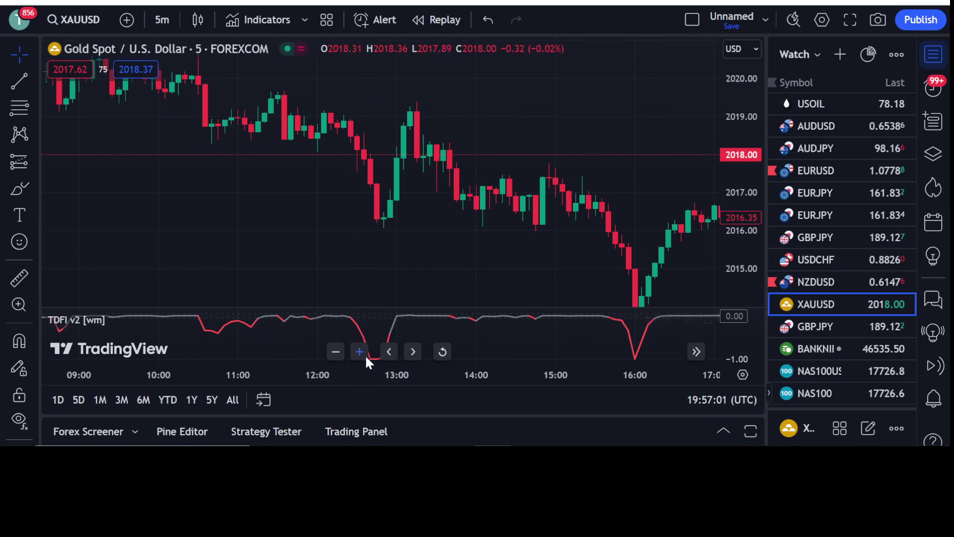
{"action": "left_click_drag", "start_coordinate": [666, 251], "coordinate": [383, 251]}
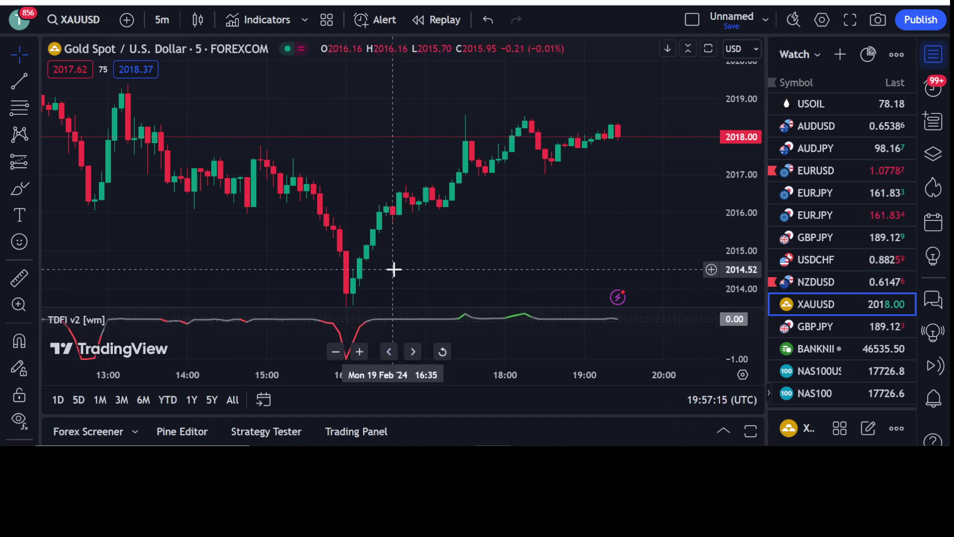
{"action": "left_click_drag", "start_coordinate": [430, 219], "coordinate": [505, 196]}
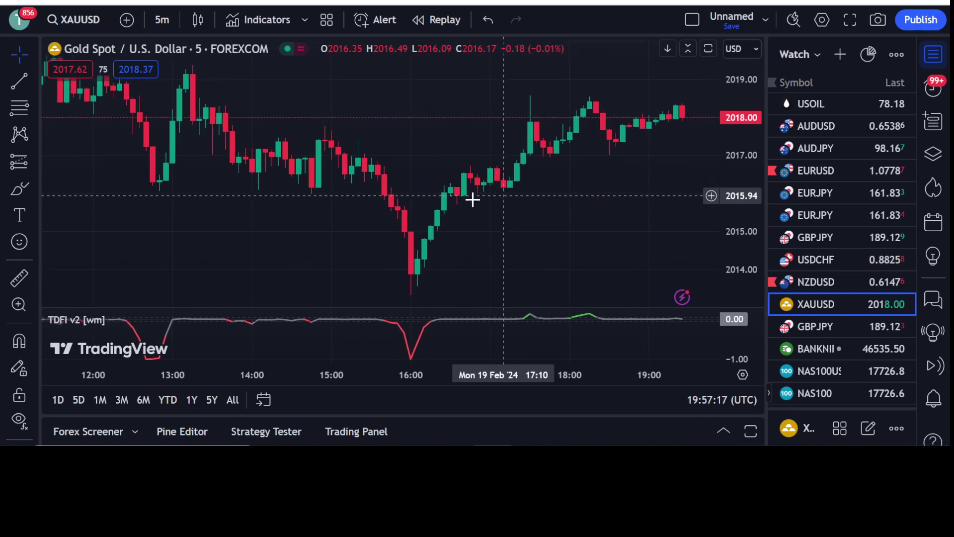
{"action": "left_click_drag", "start_coordinate": [256, 202], "coordinate": [392, 255]}
{"action": "left_click_drag", "start_coordinate": [273, 216], "coordinate": [455, 245]}
{"action": "left_click_drag", "start_coordinate": [522, 228], "coordinate": [313, 225]}
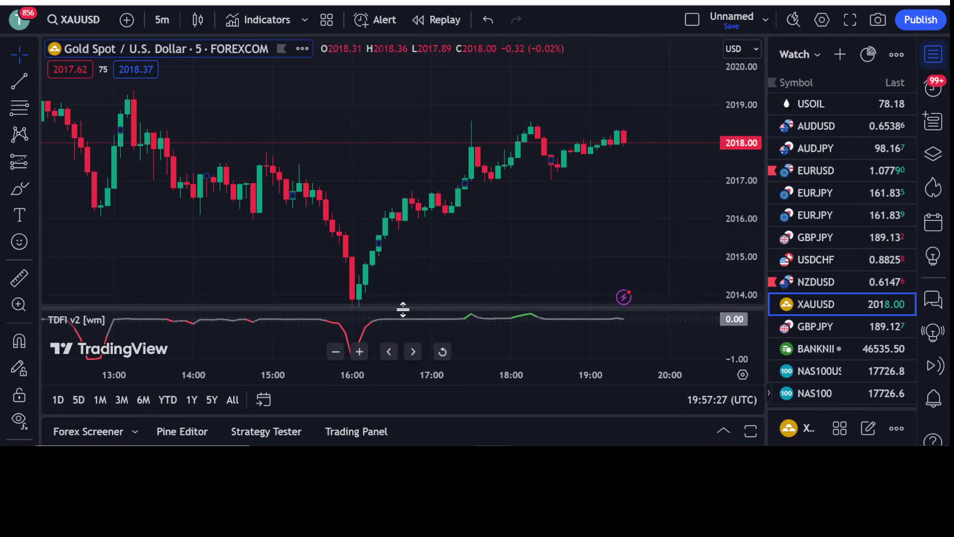
{"action": "left_click_drag", "start_coordinate": [403, 308], "coordinate": [403, 277]}
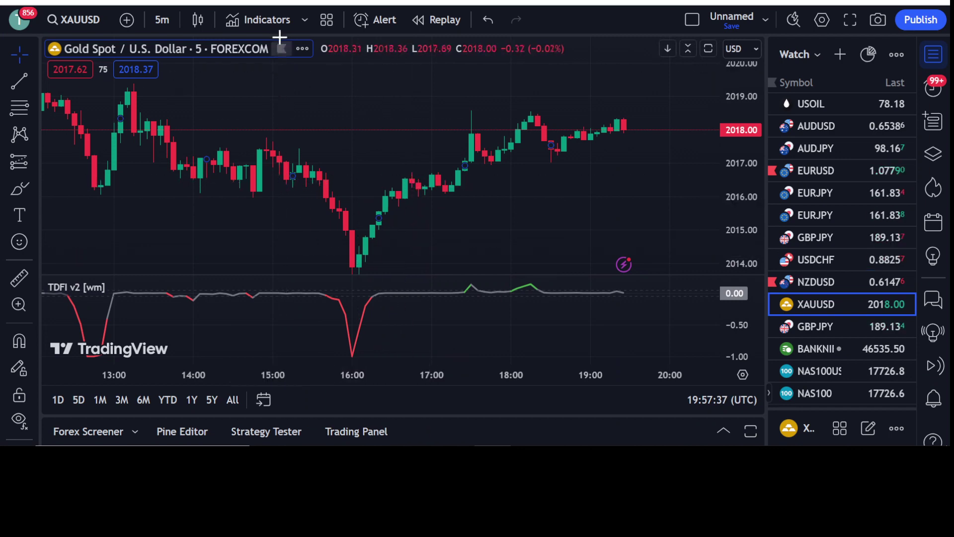
Search the indicators for "simple neural network transformed RSI" and add the QuantraAI script to the chart.
{"action": "left_click", "coordinate": [271, 20]}
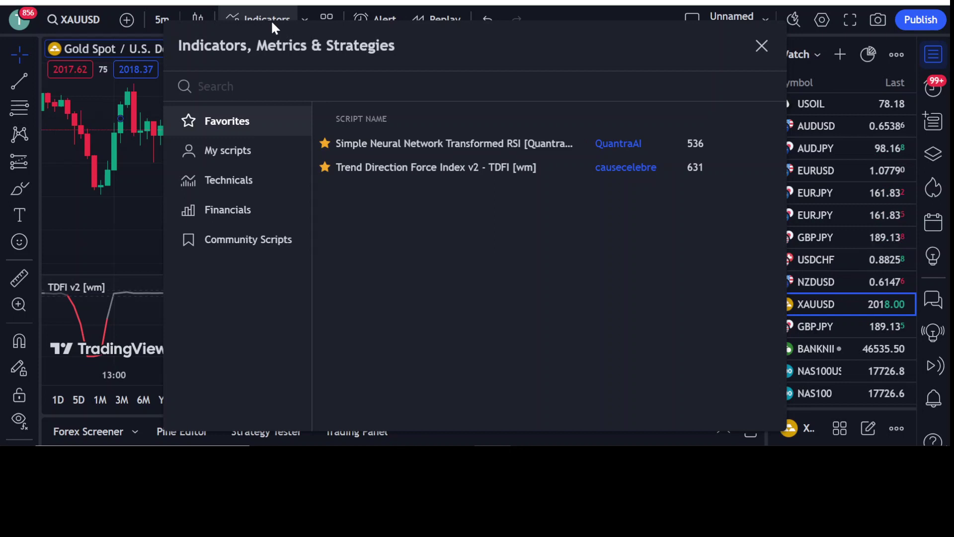
{"action": "type", "text": "e "}
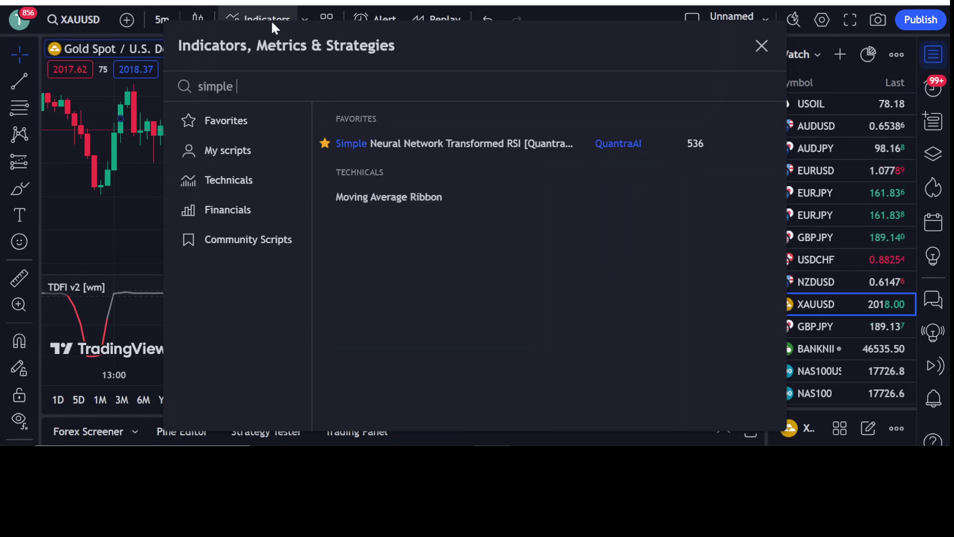
{"action": "type", "text": "neur"}
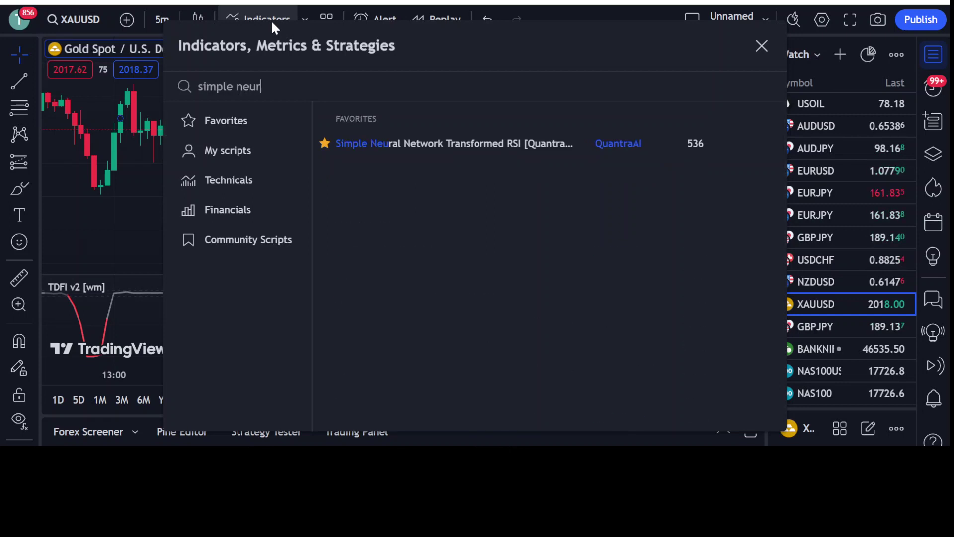
{"action": "type", "text": "al n"}
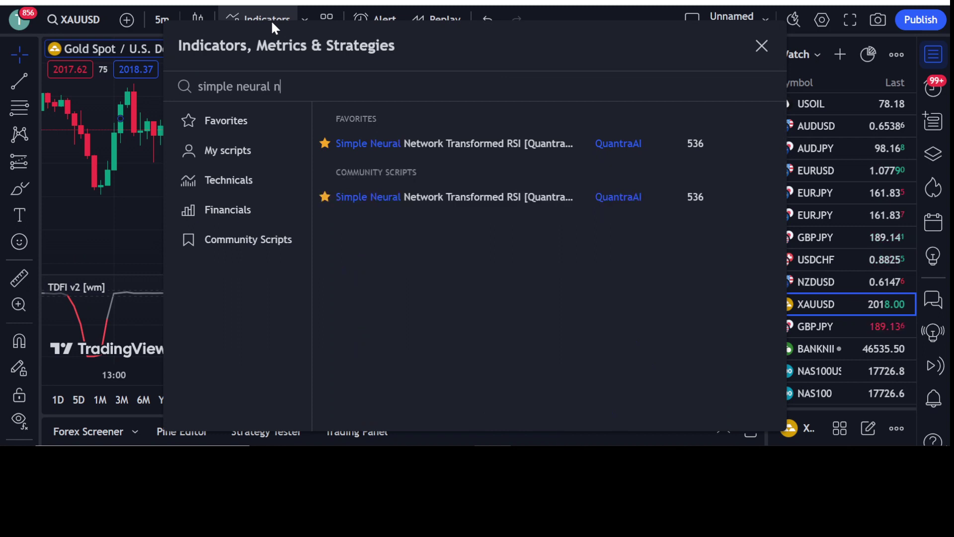
{"action": "type", "text": "etwork tran"}
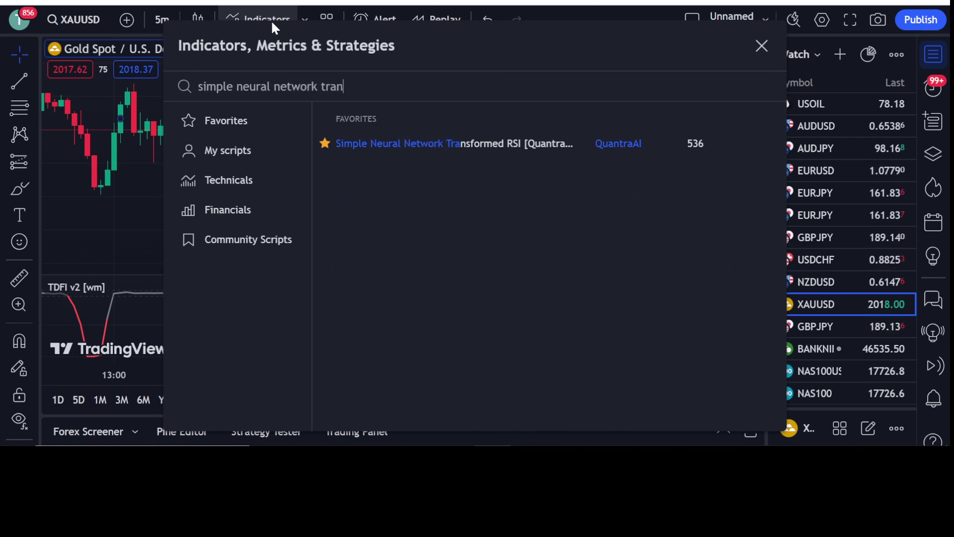
{"action": "type", "text": "sformed"}
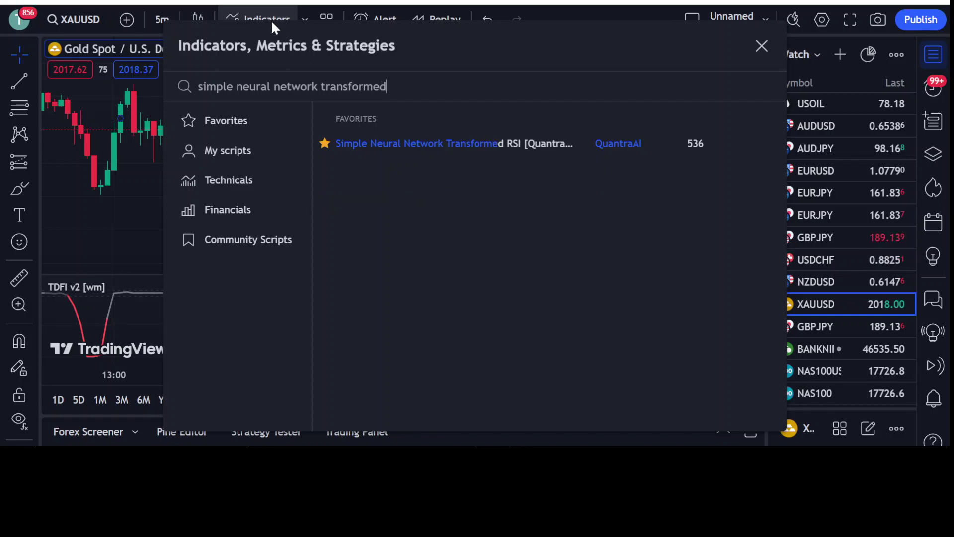
{"action": "type", "text": " RSO"}
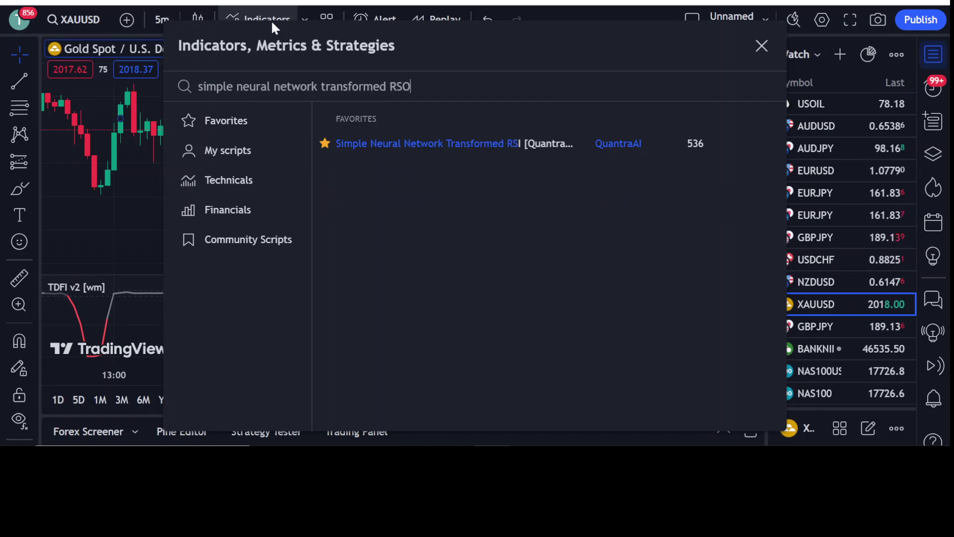
{"action": "key", "text": "BackSpace"}
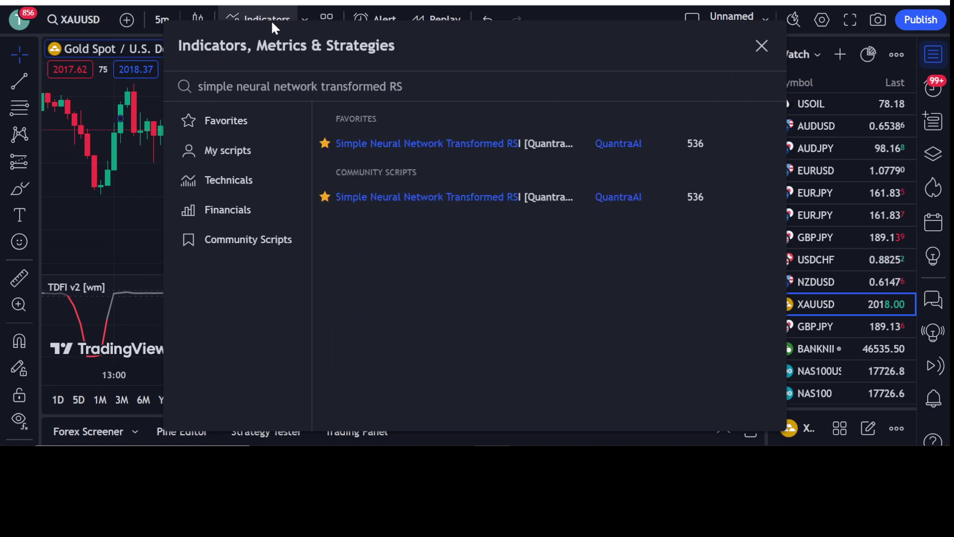
{"action": "type", "text": "I"}
{"action": "left_click", "coordinate": [461, 144]}
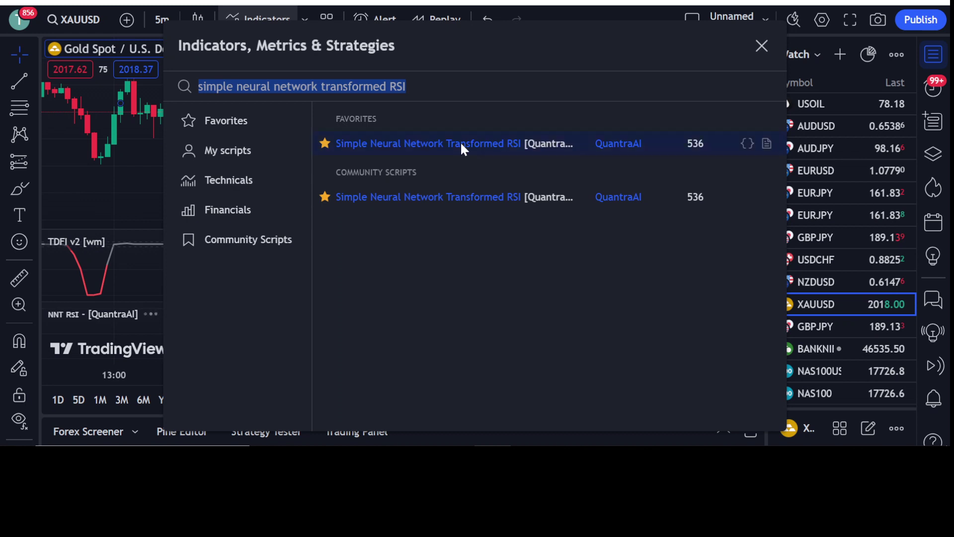
{"action": "left_click", "coordinate": [762, 46]}
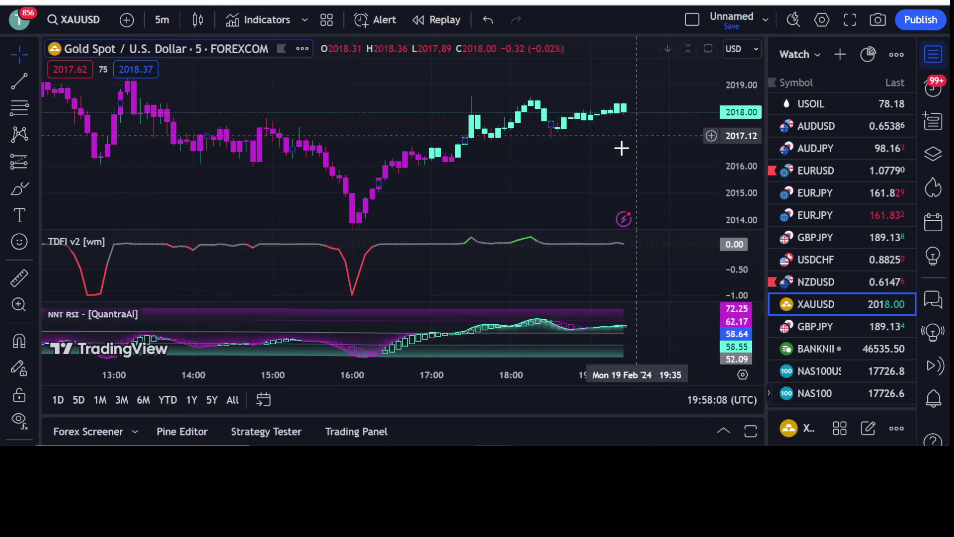
Enlarge the NNT RSI pane to more than a quarter of the chart by shrinking the TDFI v2 pane above it.
{"action": "left_click_drag", "start_coordinate": [545, 298], "coordinate": [571, 258]}
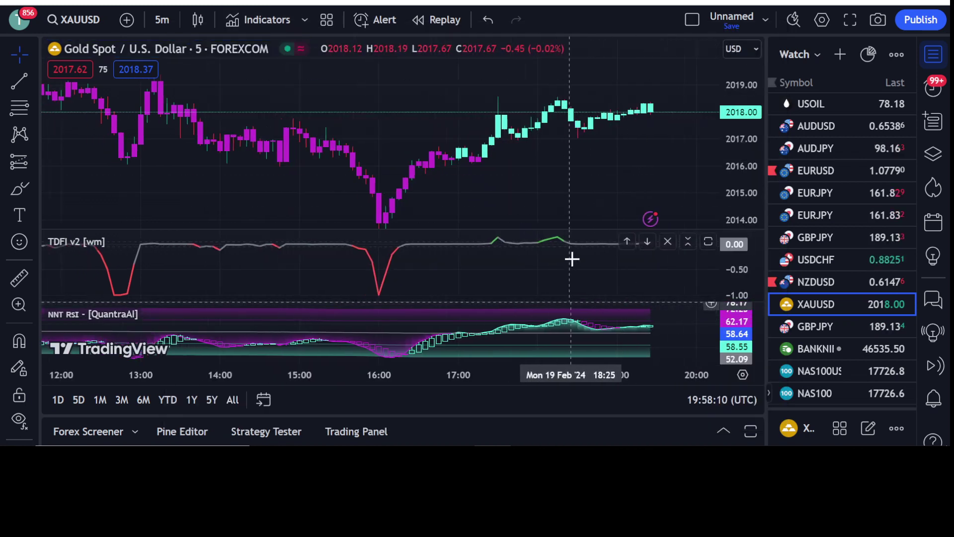
{"action": "left_click_drag", "start_coordinate": [464, 300], "coordinate": [477, 268]}
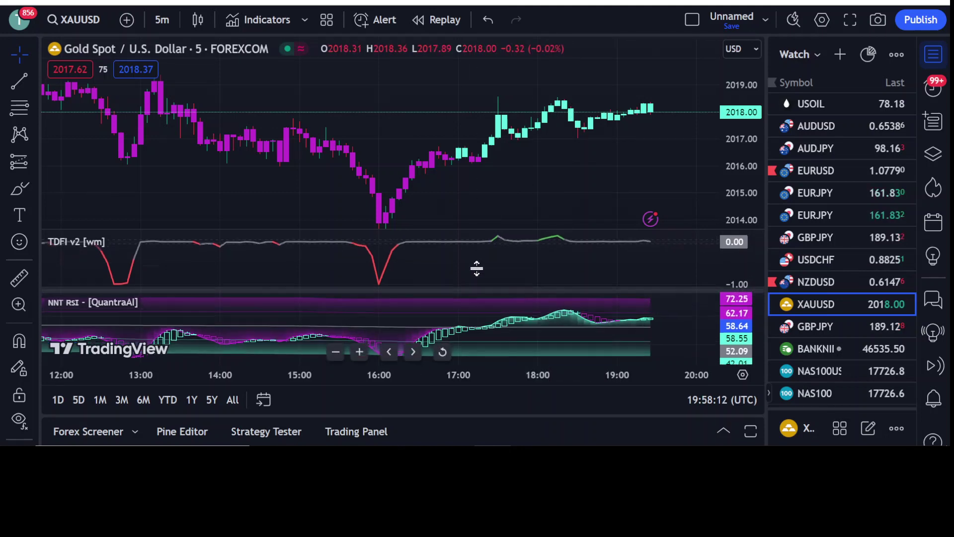
{"action": "left_click_drag", "start_coordinate": [494, 311], "coordinate": [467, 304]}
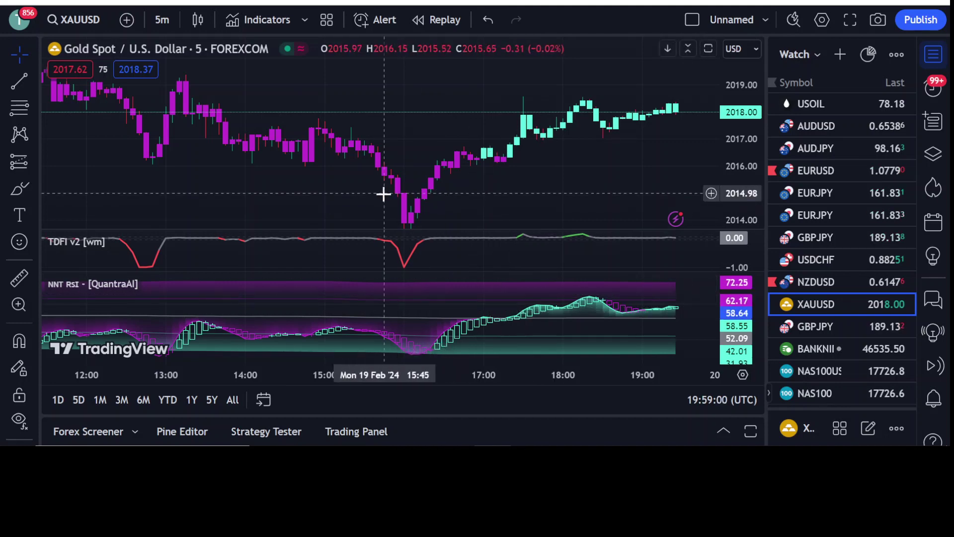
Examine the candle colours, TDFI v2 and NNT RSI back to the rising XAUUSD candles around 01:00 on 19 February.
{"action": "left_click_drag", "start_coordinate": [426, 202], "coordinate": [554, 219]}
{"action": "left_click_drag", "start_coordinate": [416, 204], "coordinate": [518, 211]}
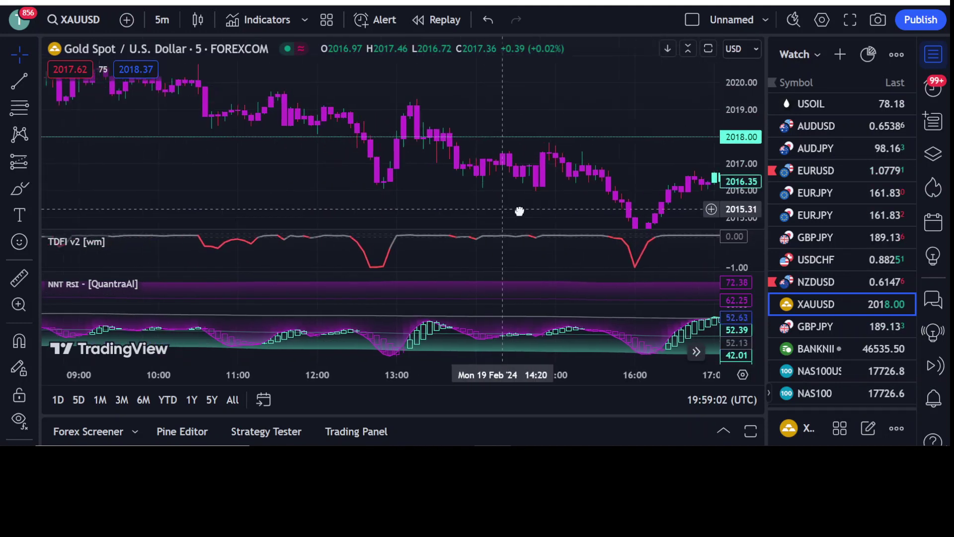
{"action": "left_click_drag", "start_coordinate": [213, 117], "coordinate": [398, 170]}
{"action": "left_click_drag", "start_coordinate": [229, 133], "coordinate": [443, 154]}
{"action": "left_click_drag", "start_coordinate": [302, 120], "coordinate": [309, 118]}
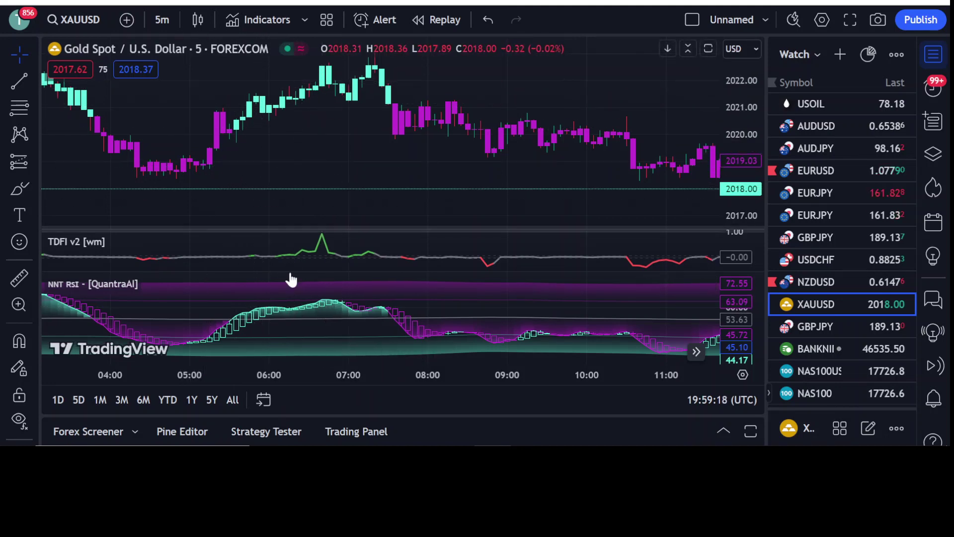
{"action": "left_click_drag", "start_coordinate": [229, 262], "coordinate": [577, 266]}
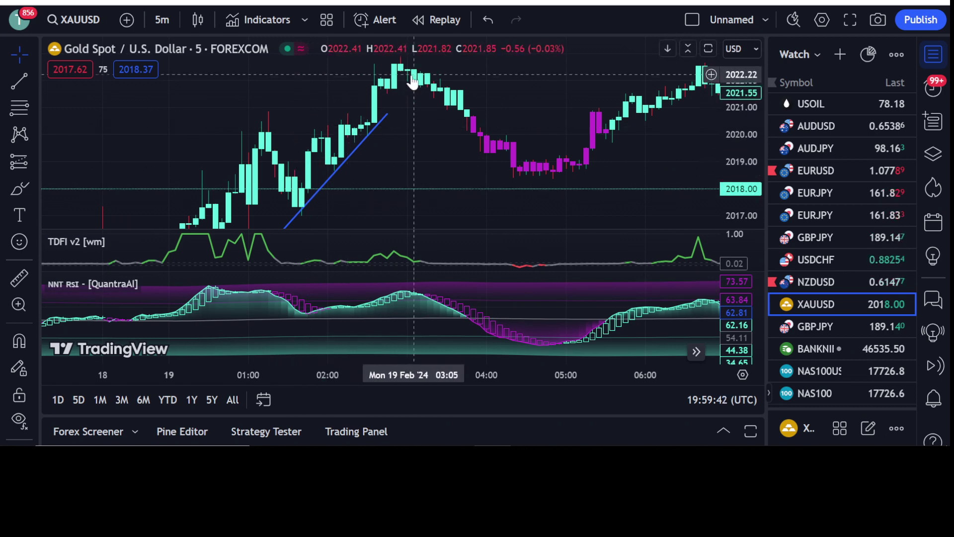
Compare the XAUUSD candle colours with the TDFI v2 and NNT RSI signals from about 03:00 to 18:00 on 19 February.
{"action": "left_click_drag", "start_coordinate": [507, 105], "coordinate": [372, 143]}
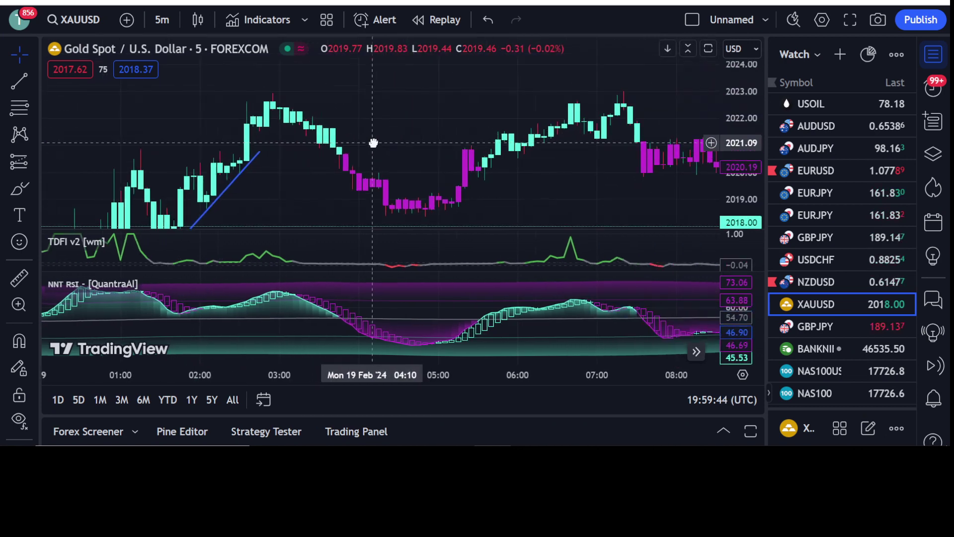
{"action": "left_click_drag", "start_coordinate": [487, 143], "coordinate": [320, 135]}
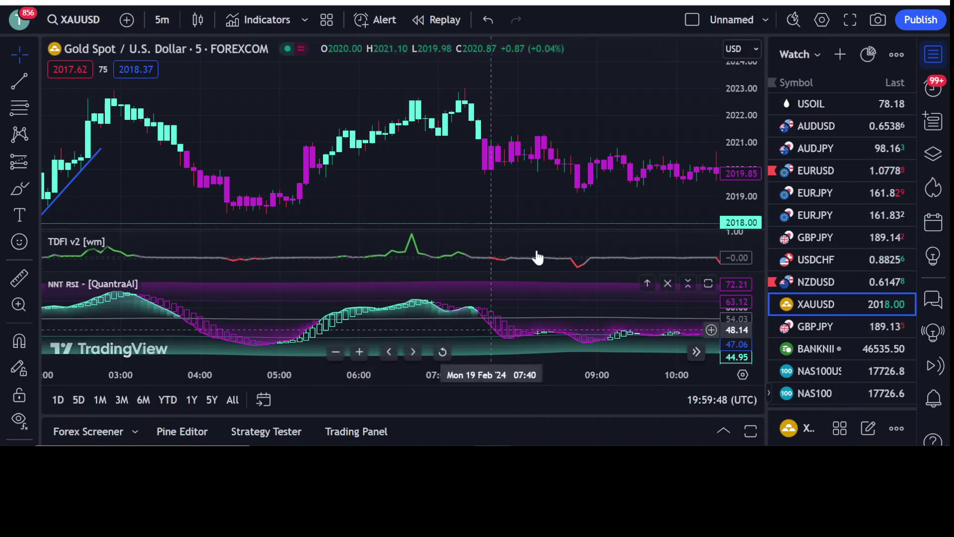
{"action": "left_click_drag", "start_coordinate": [471, 204], "coordinate": [389, 211]}
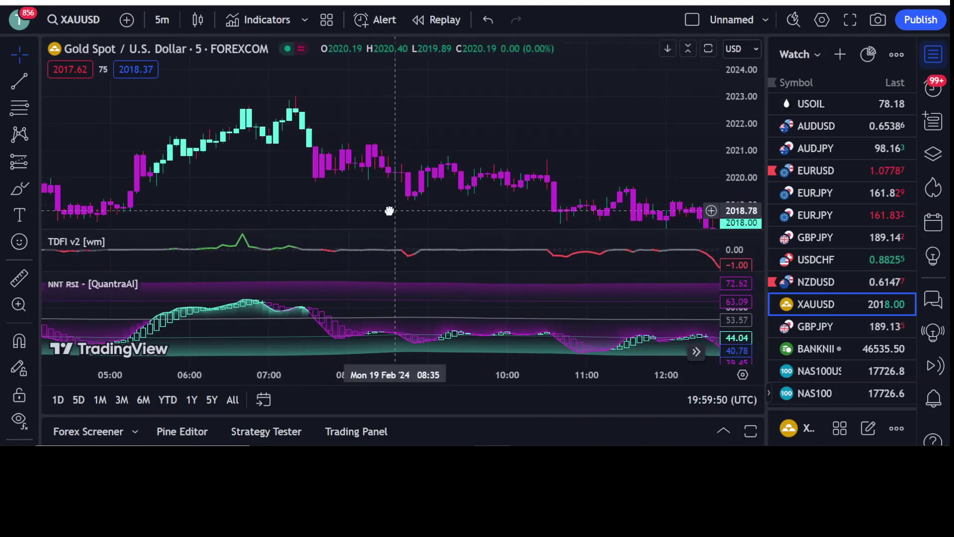
{"action": "left_click_drag", "start_coordinate": [588, 225], "coordinate": [437, 132]}
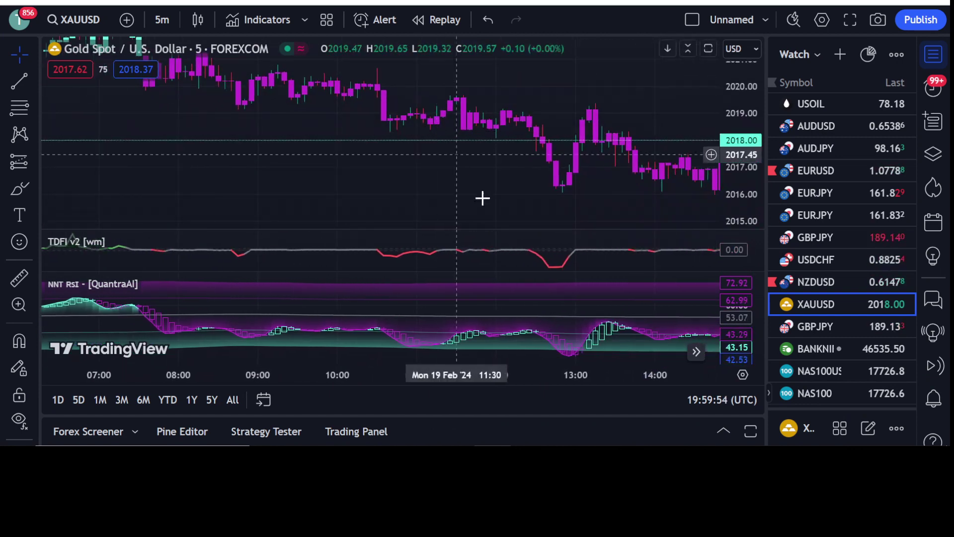
{"action": "left_click_drag", "start_coordinate": [612, 170], "coordinate": [472, 165]}
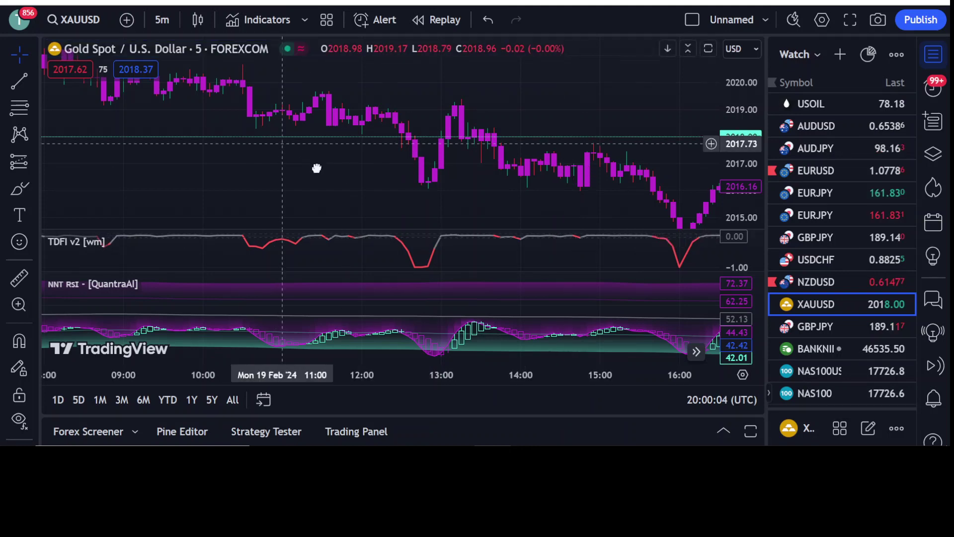
{"action": "left_click_drag", "start_coordinate": [307, 158], "coordinate": [330, 175]}
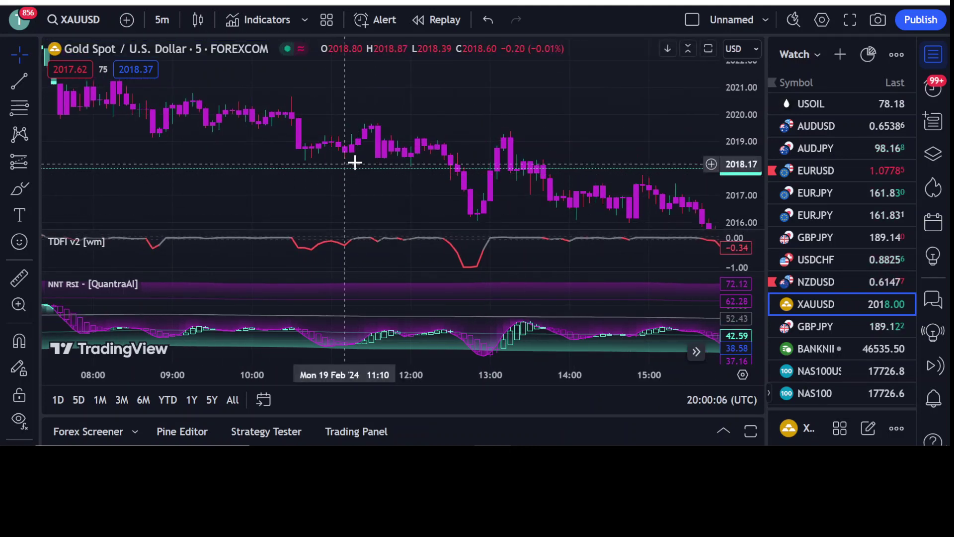
{"action": "left_click_drag", "start_coordinate": [569, 147], "coordinate": [475, 139]}
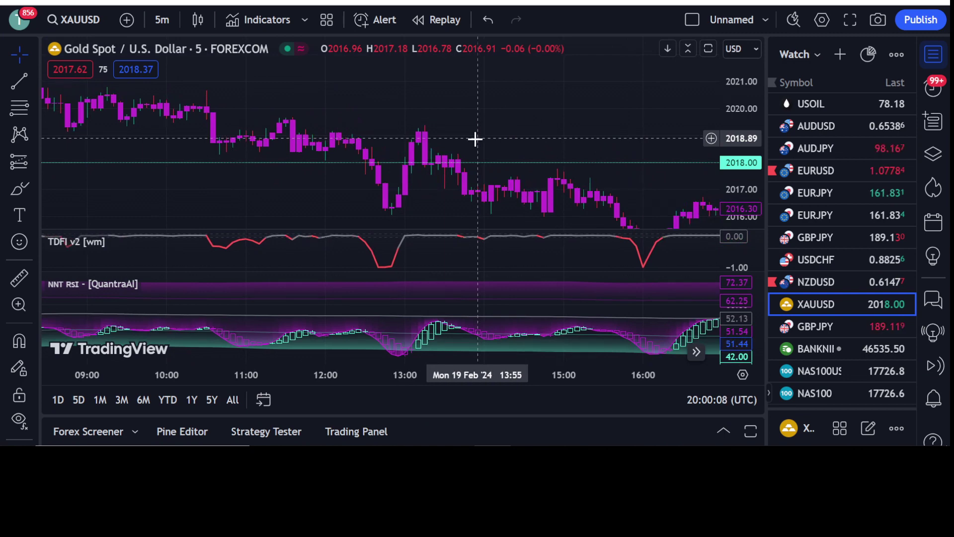
{"action": "left_click_drag", "start_coordinate": [590, 187], "coordinate": [484, 160]}
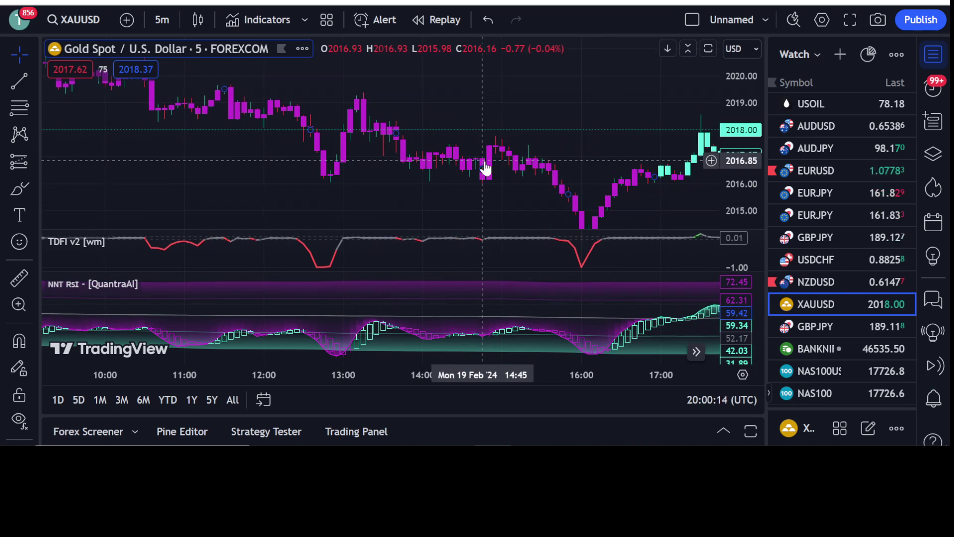
{"action": "left_click_drag", "start_coordinate": [547, 154], "coordinate": [453, 157]}
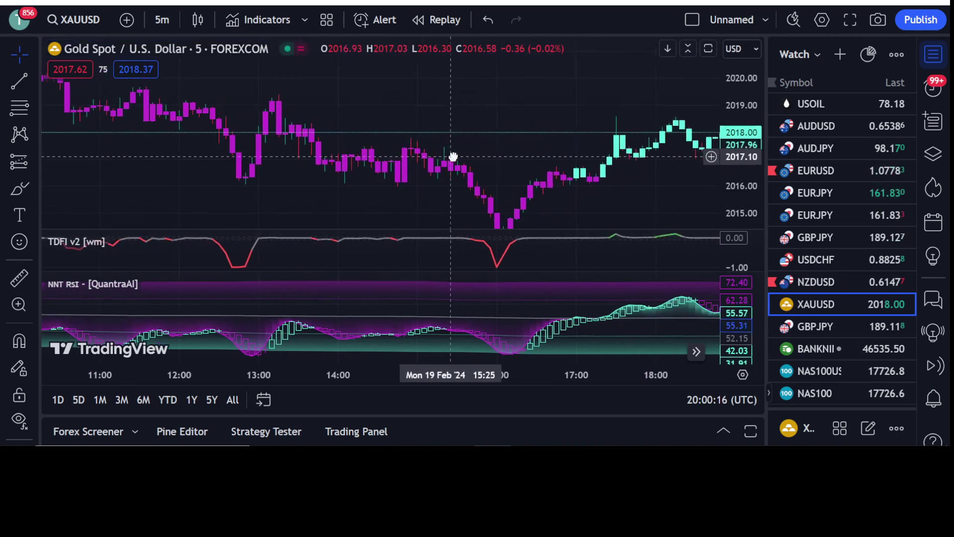